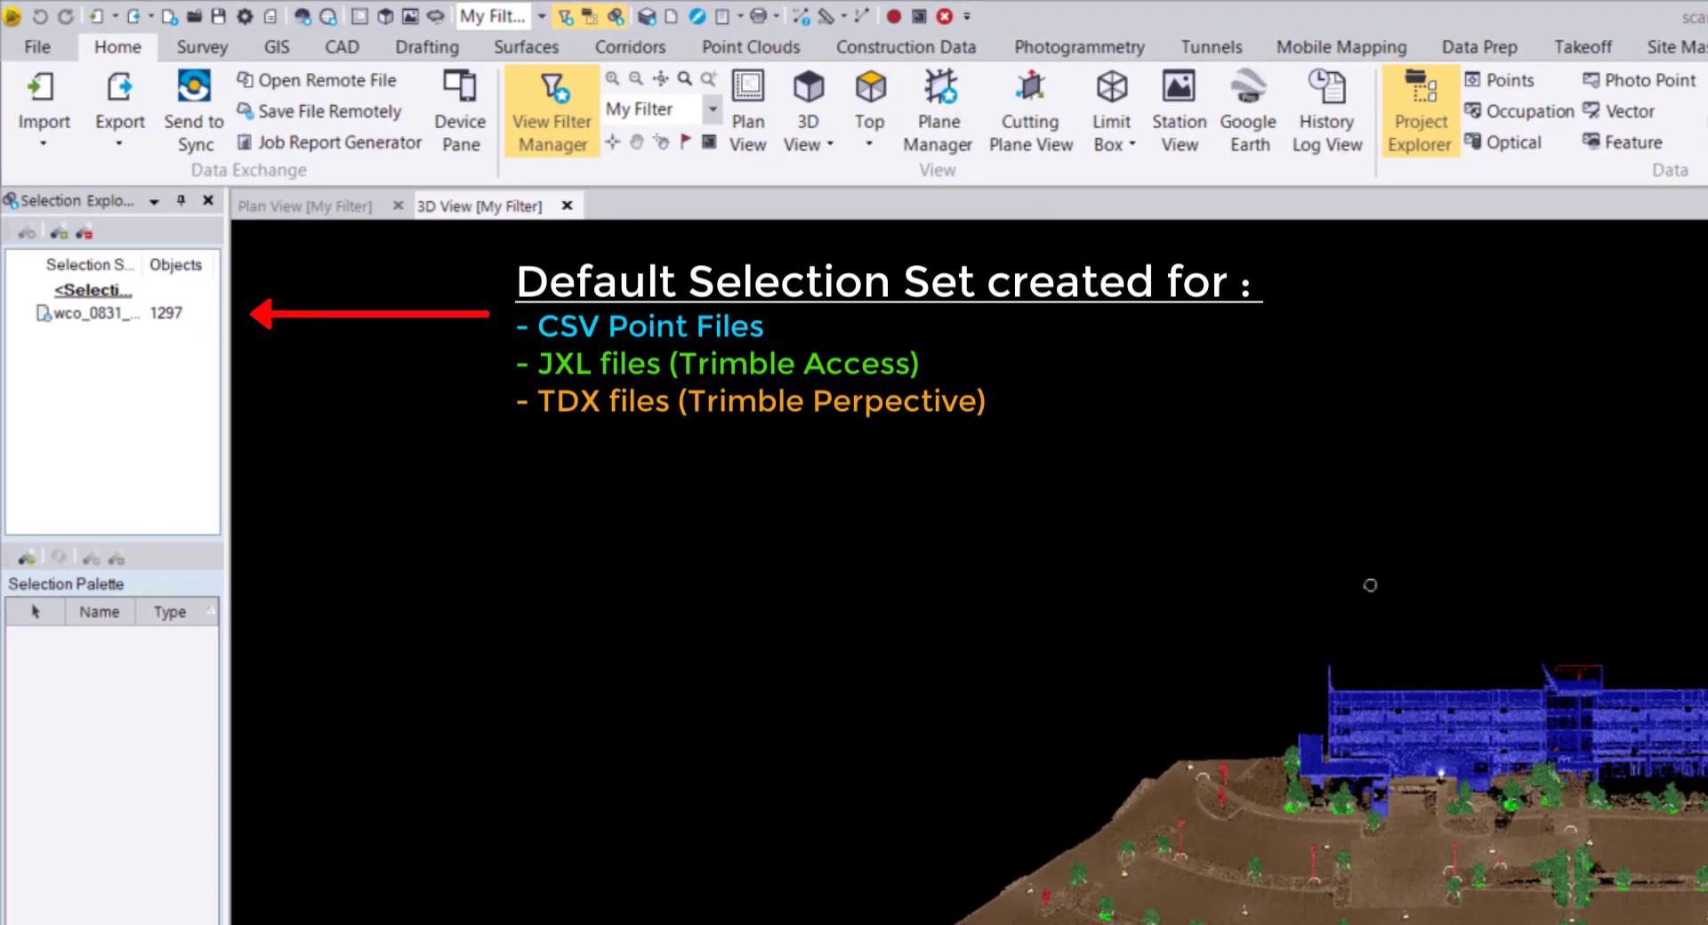
In the project tree's Point Cloud Regions, select High vegetation, Poles and signs and Ground together.
click(175, 313)
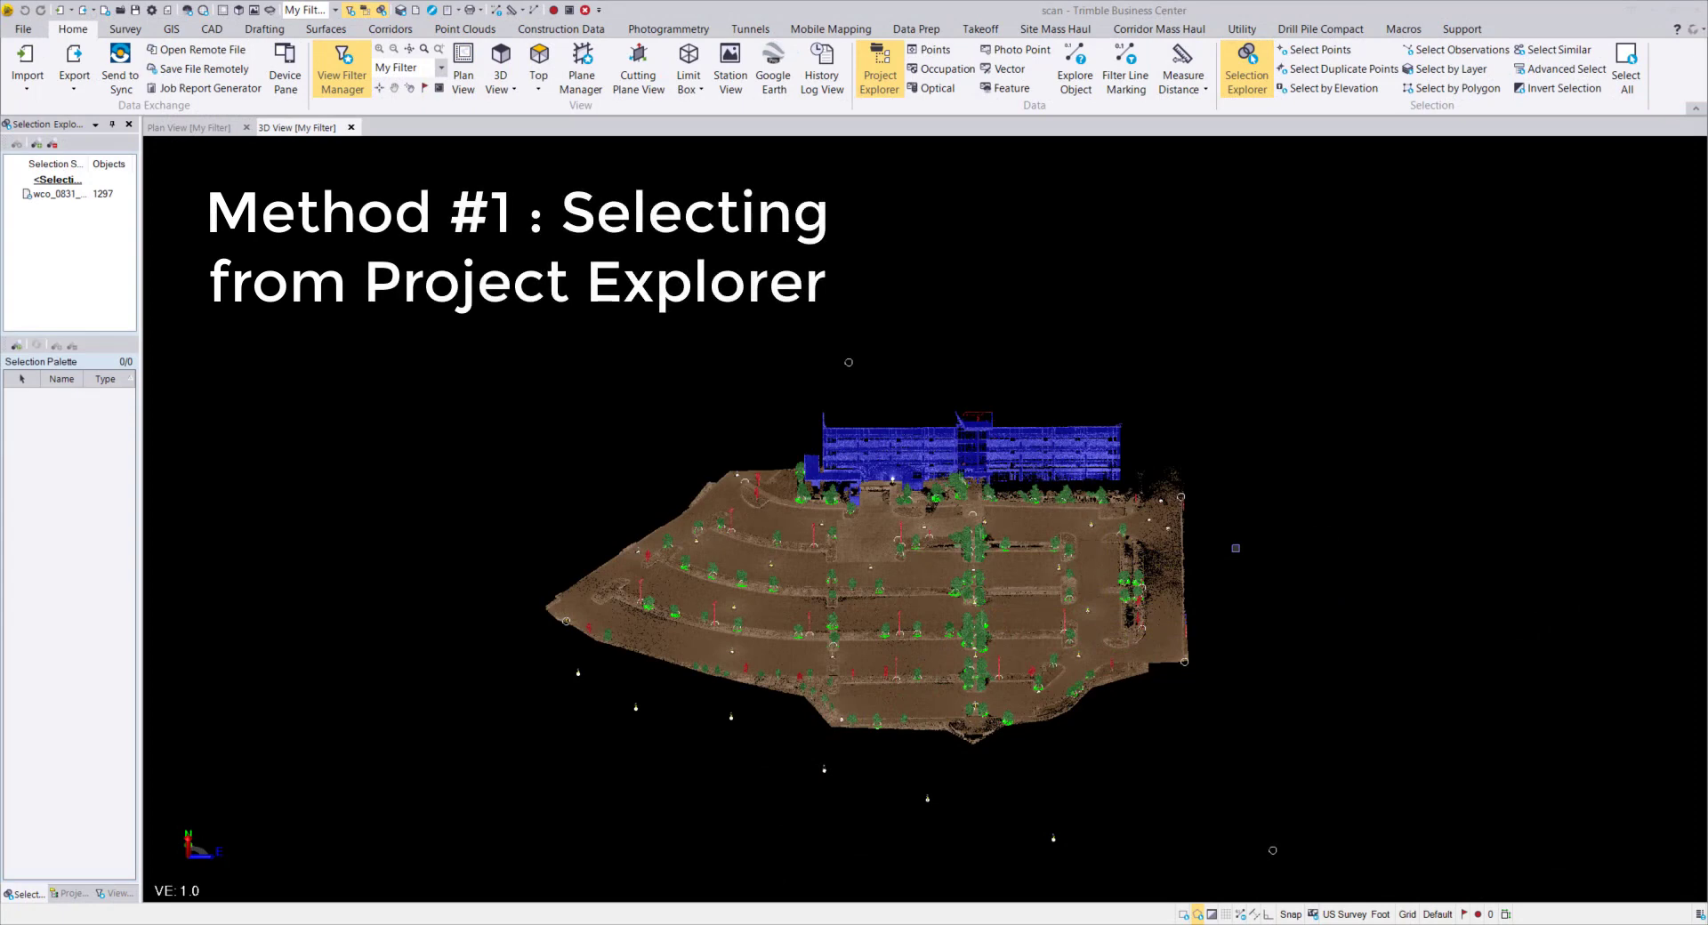
click(71, 894)
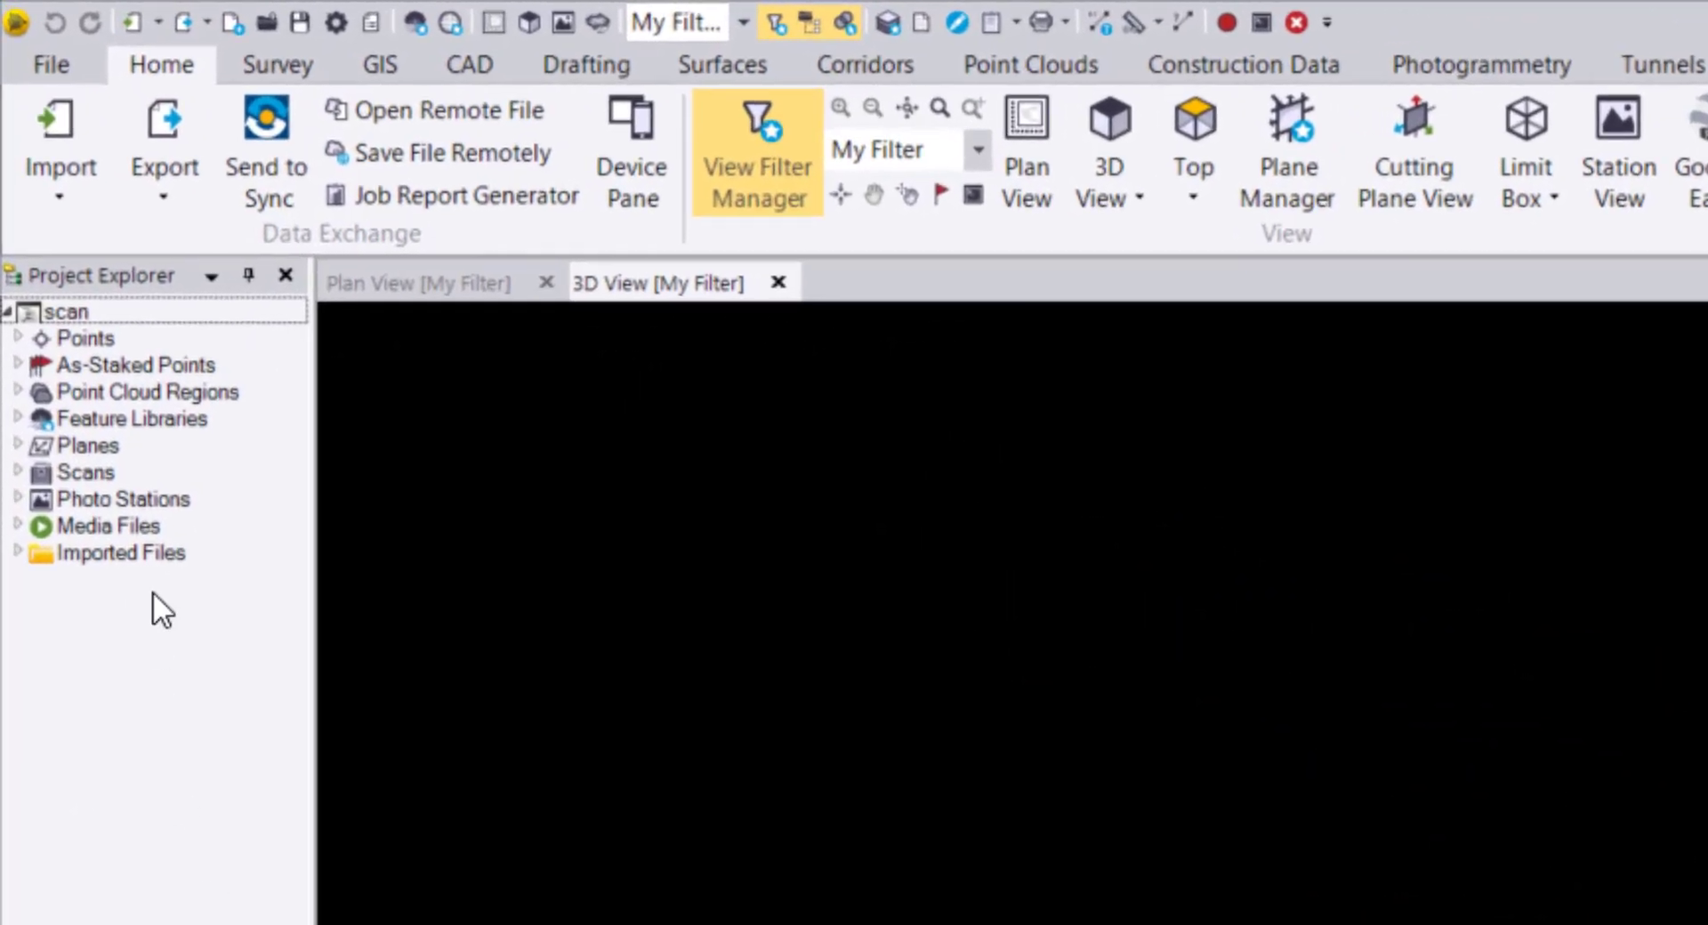
click(19, 392)
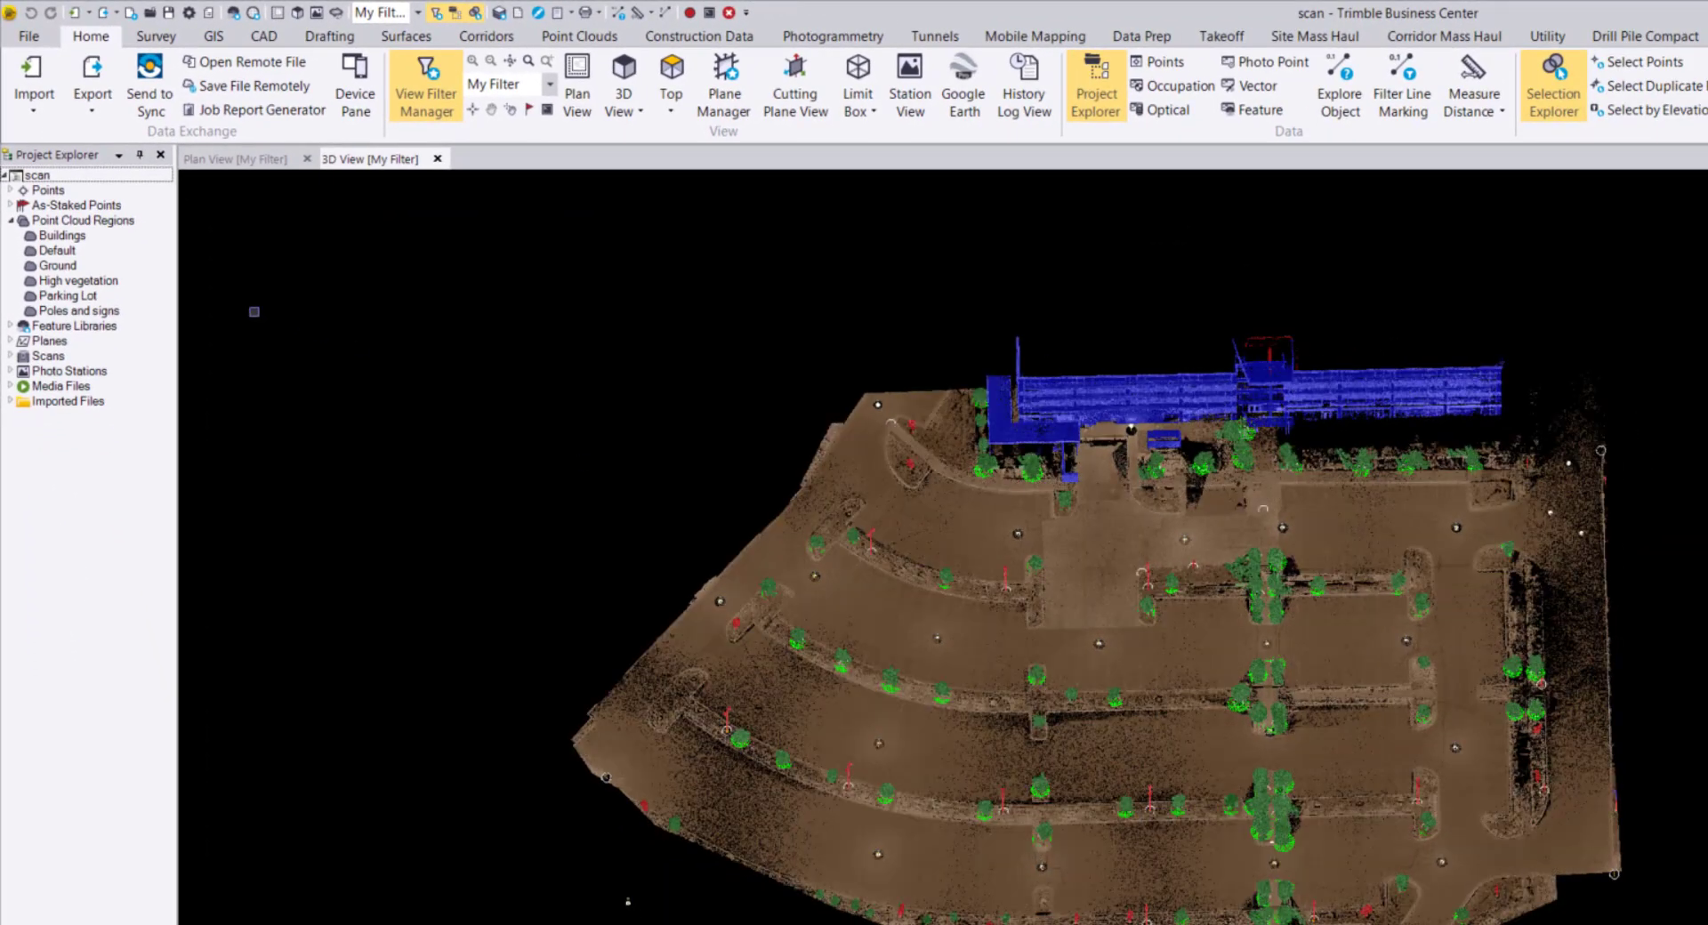
ctrl+click(78, 281)
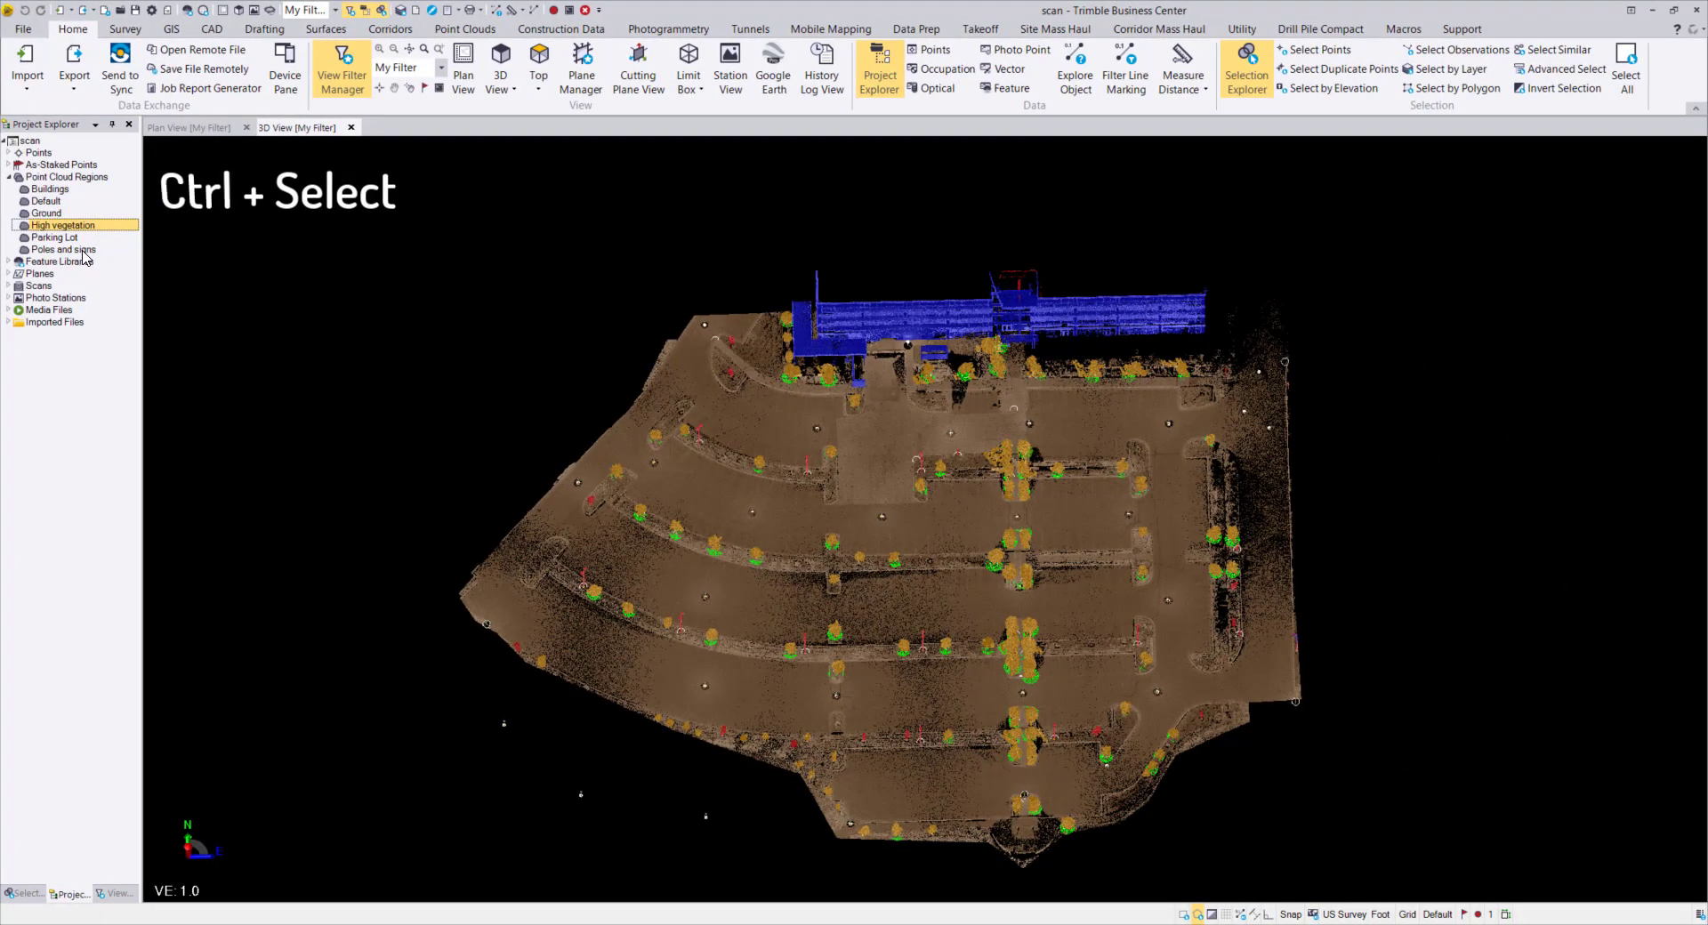
ctrl+click(82, 250)
ctrl+click(54, 214)
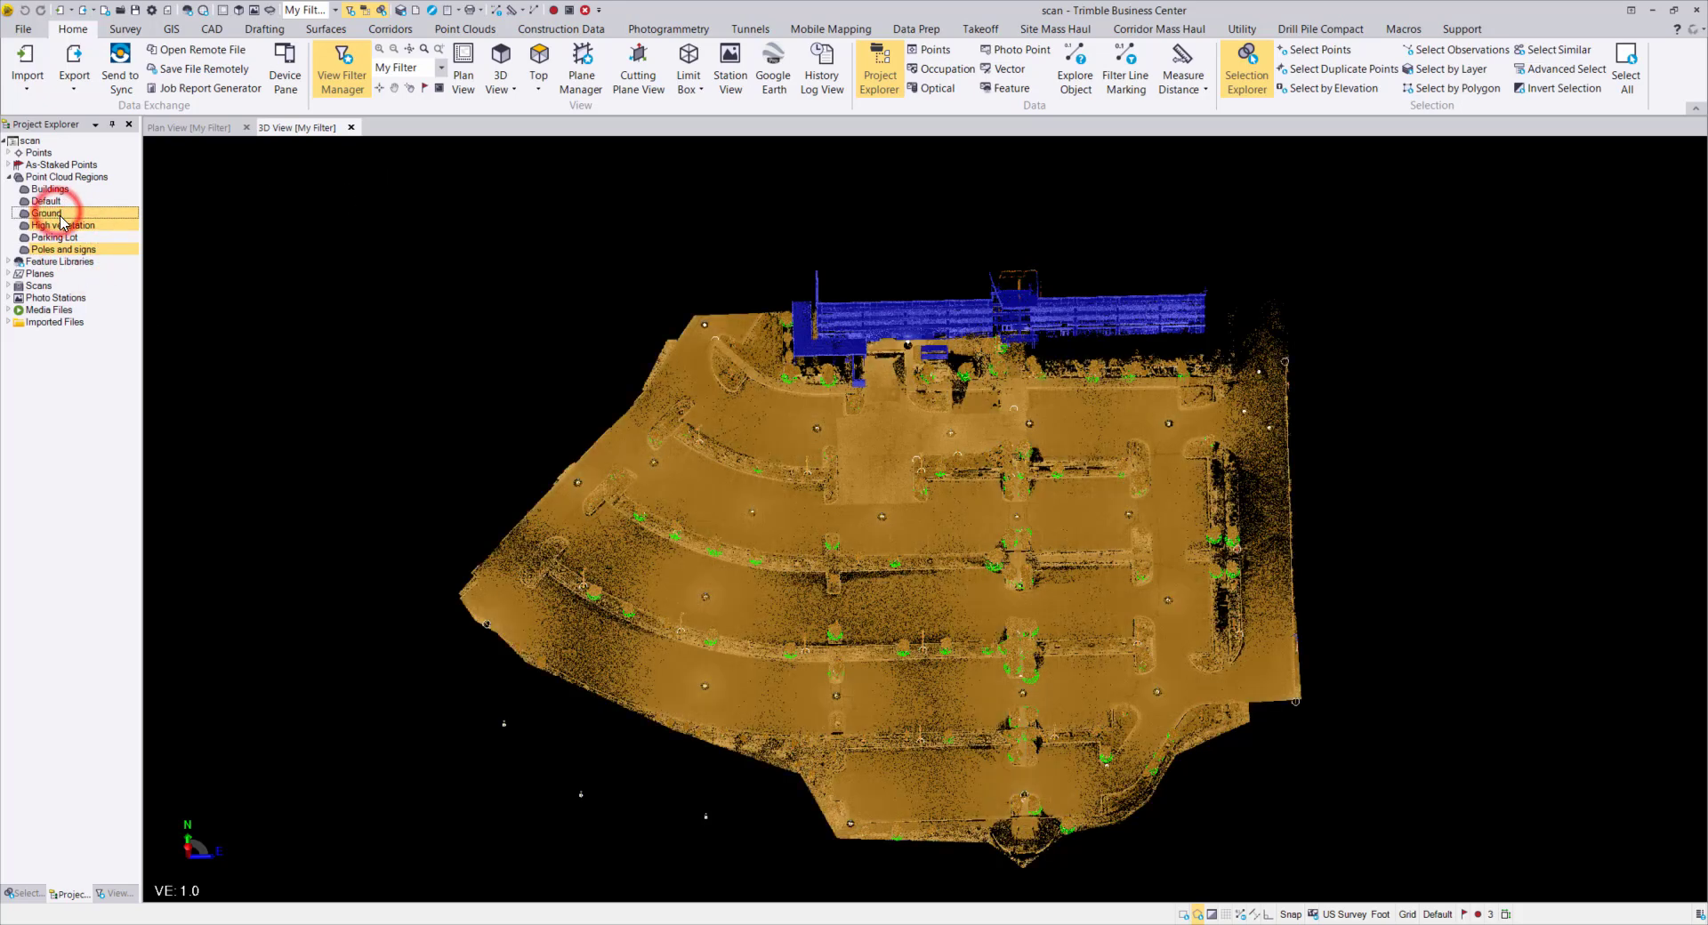
click(24, 893)
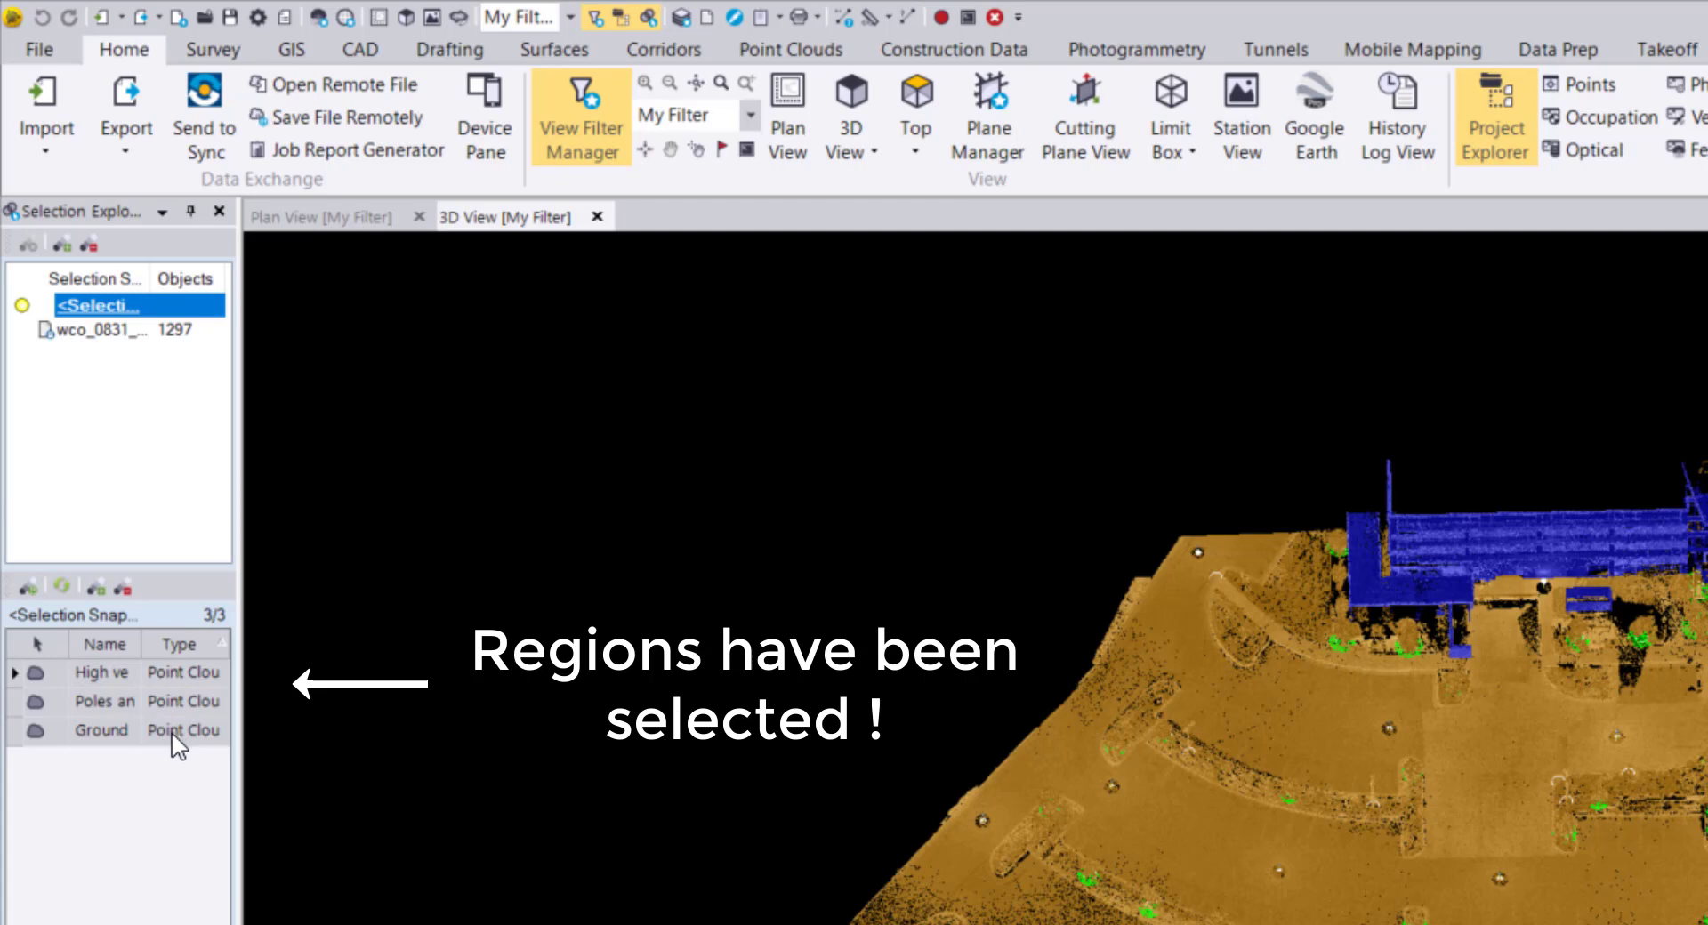
Save the three selected regions as selection set 'Ground Objects', then clear the selection.
click(110, 306)
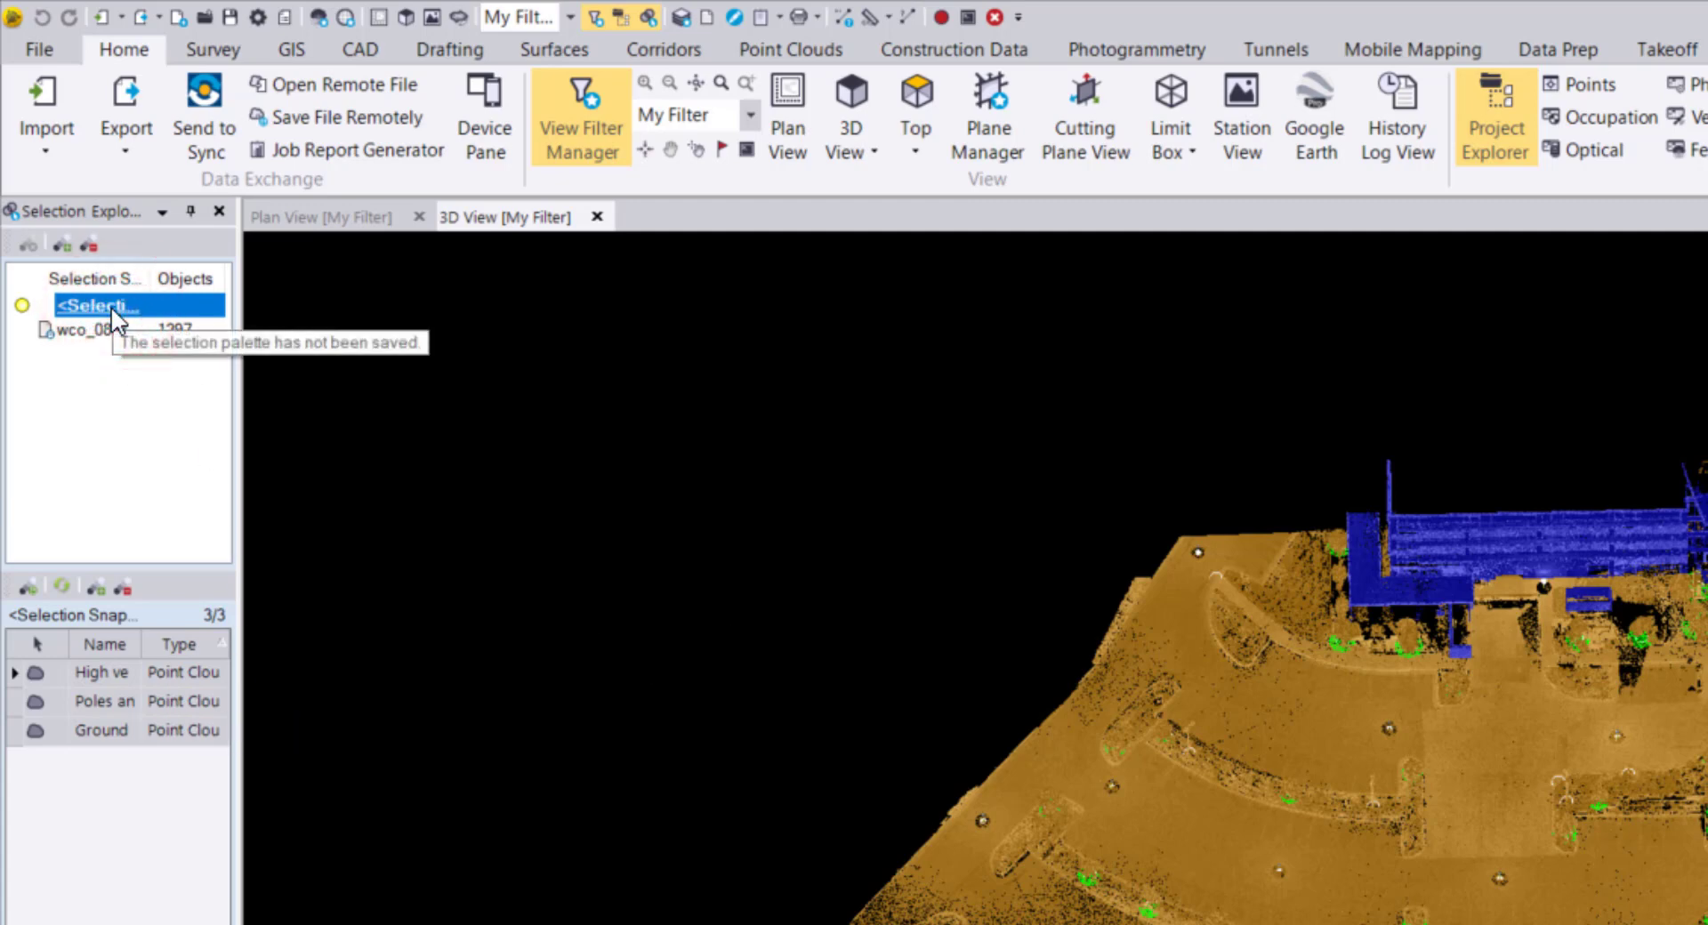
click(110, 306)
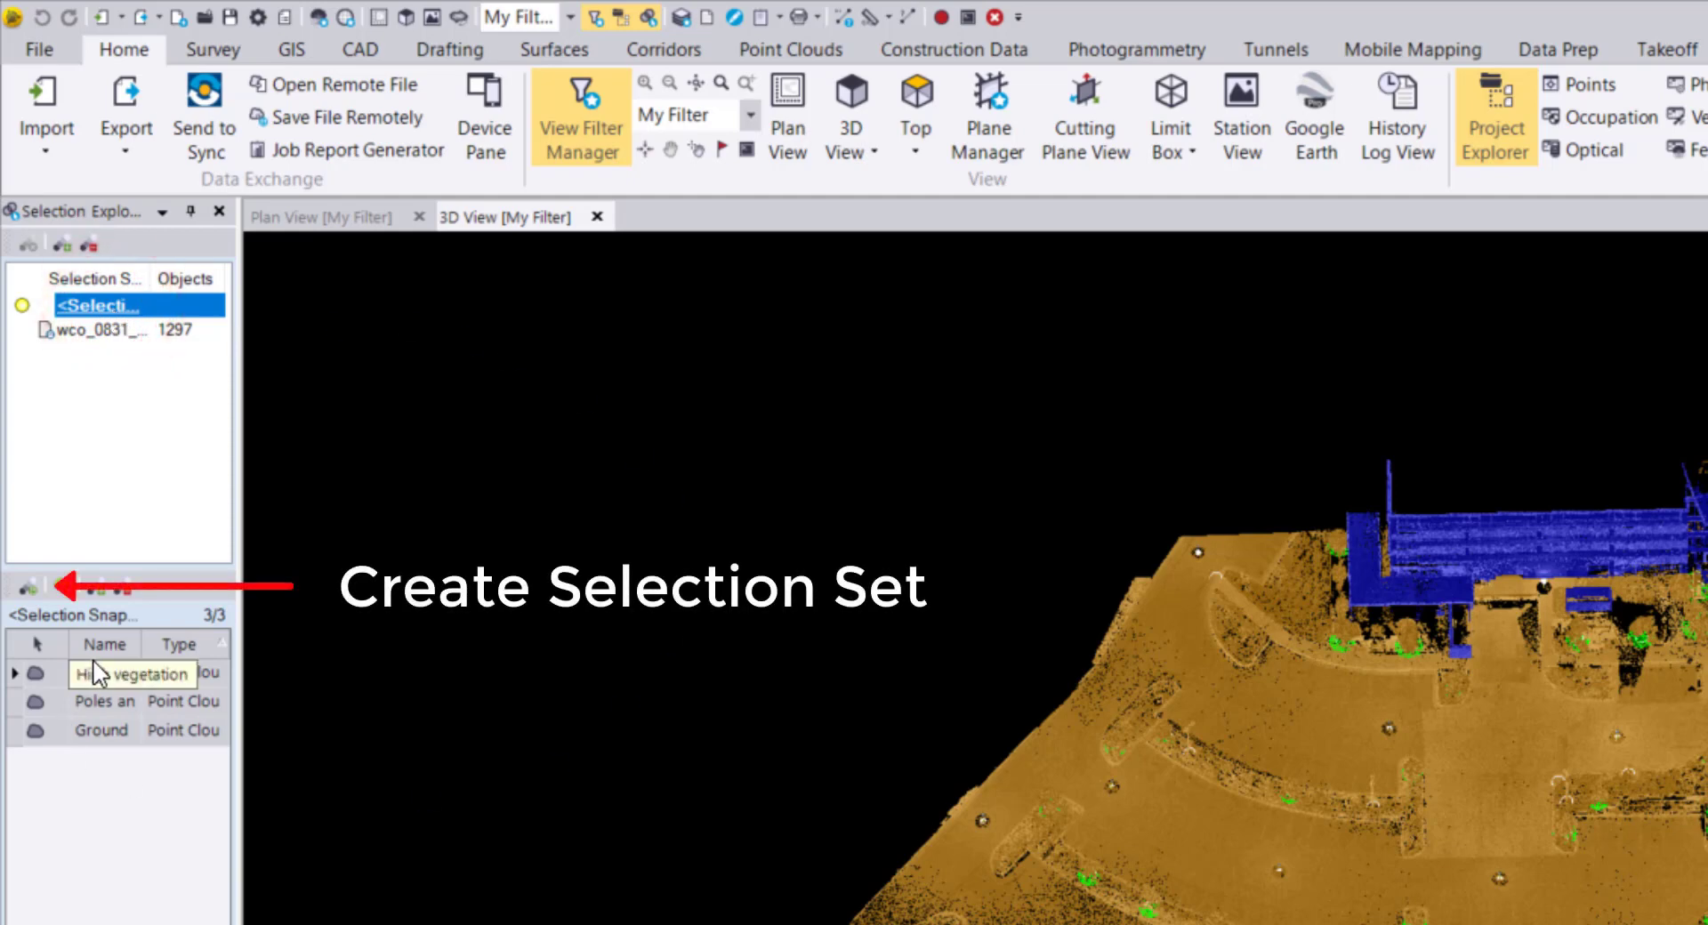
click(32, 588)
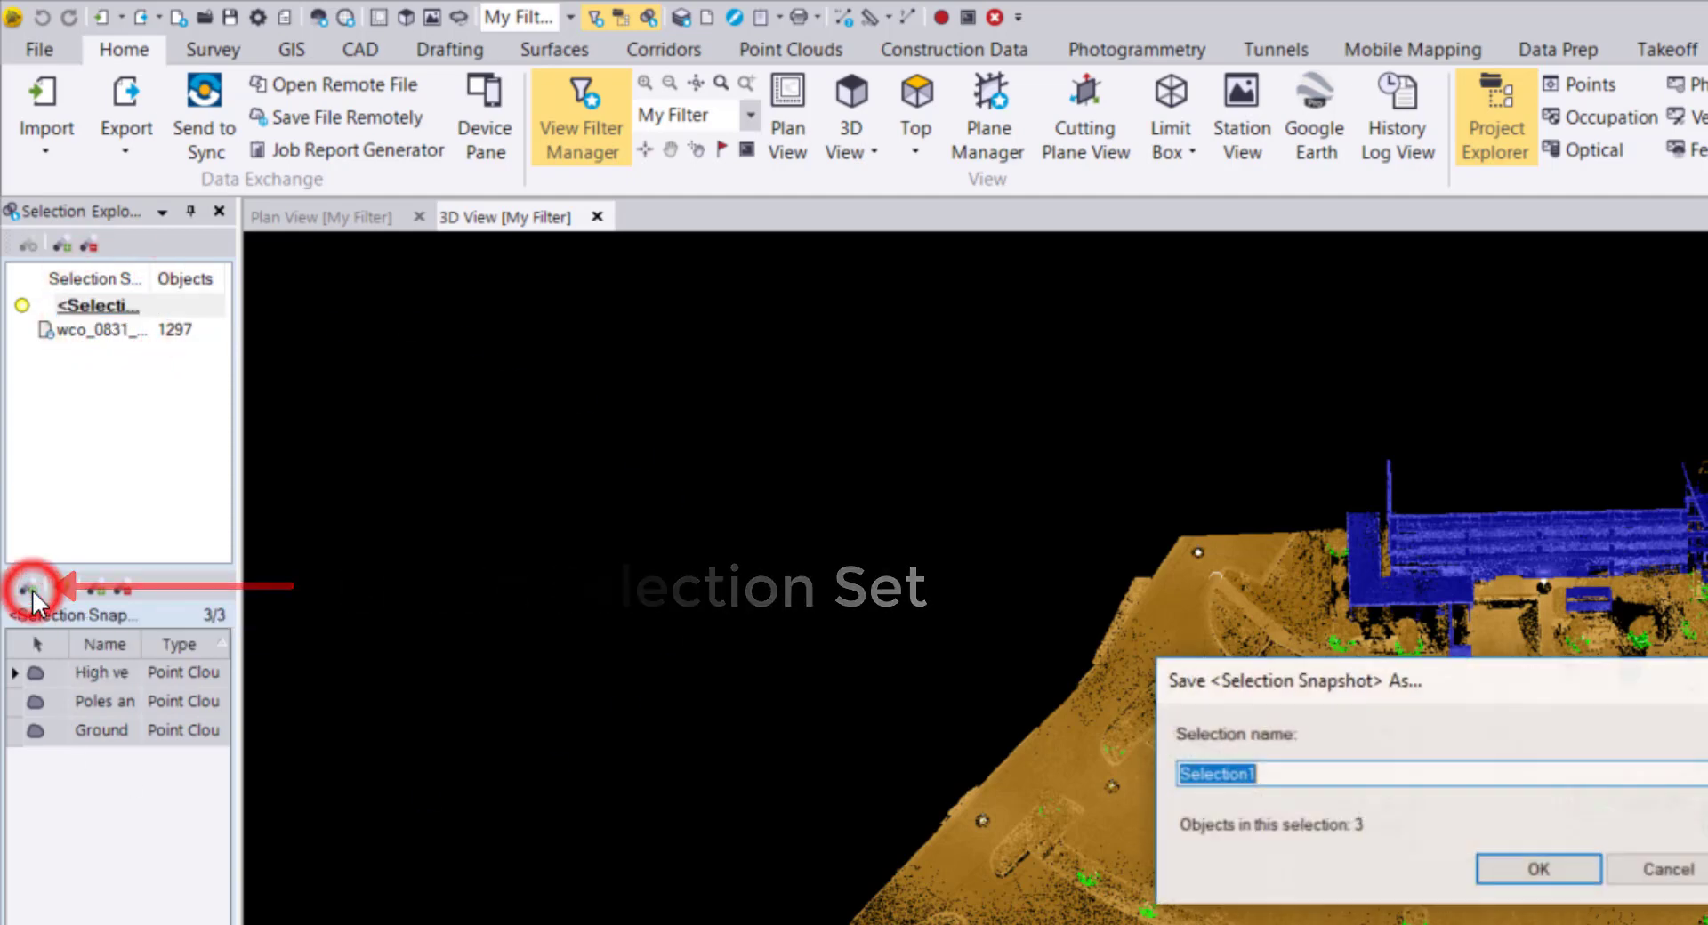
text(Ground Objects)
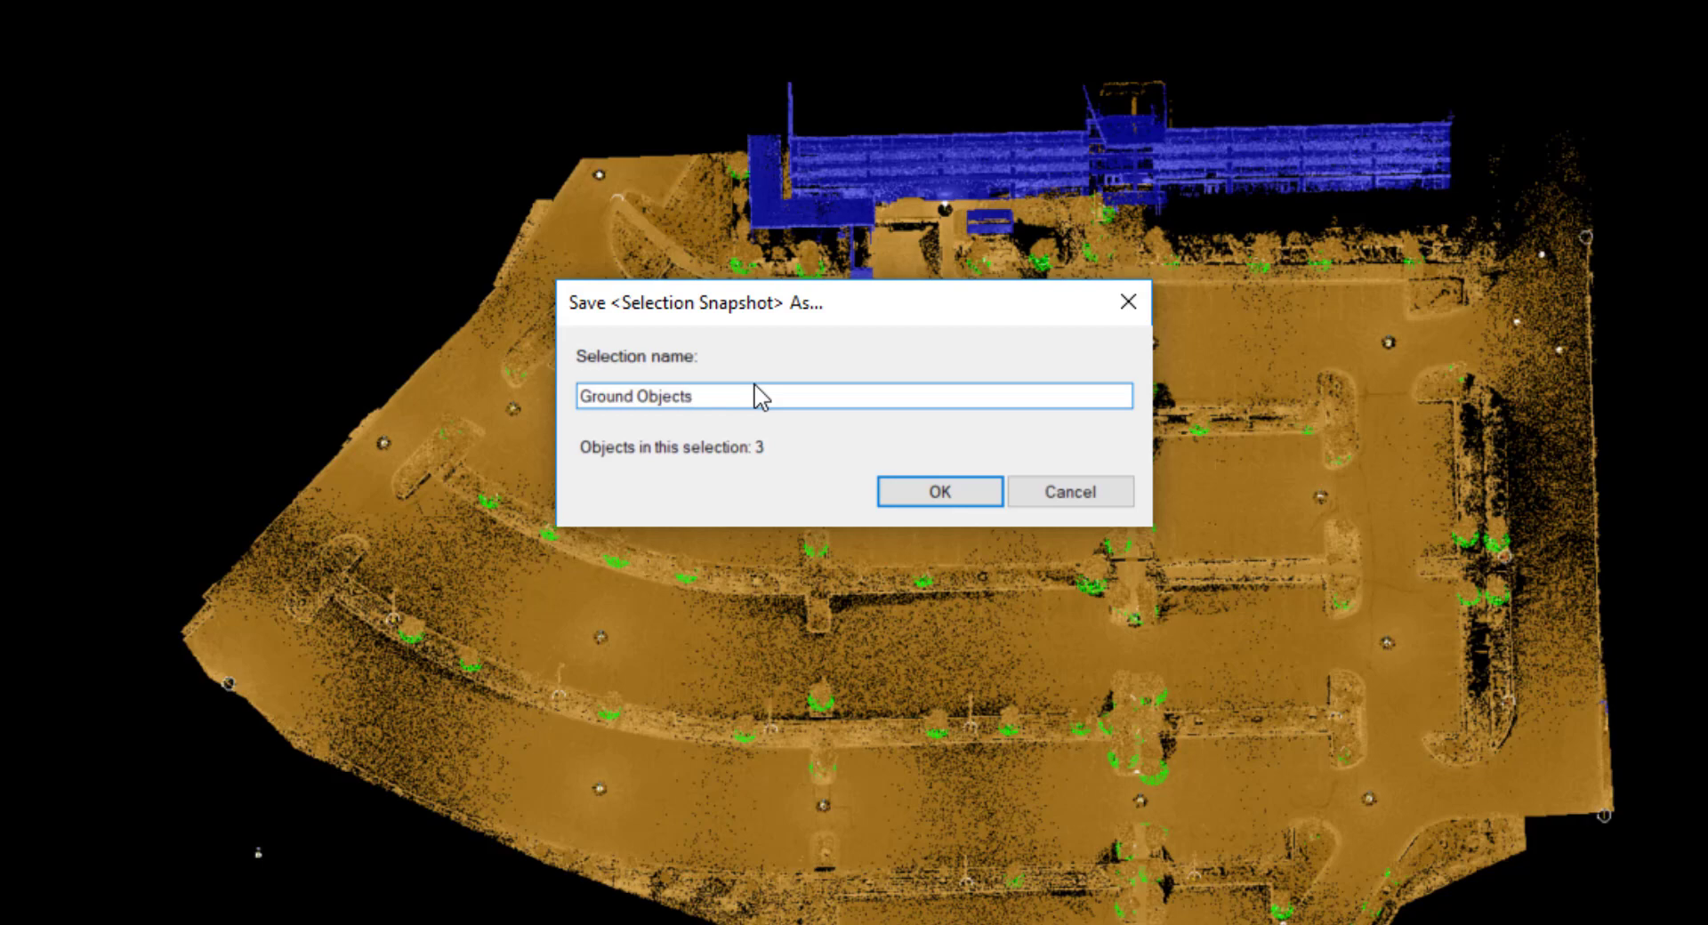
key(Return)
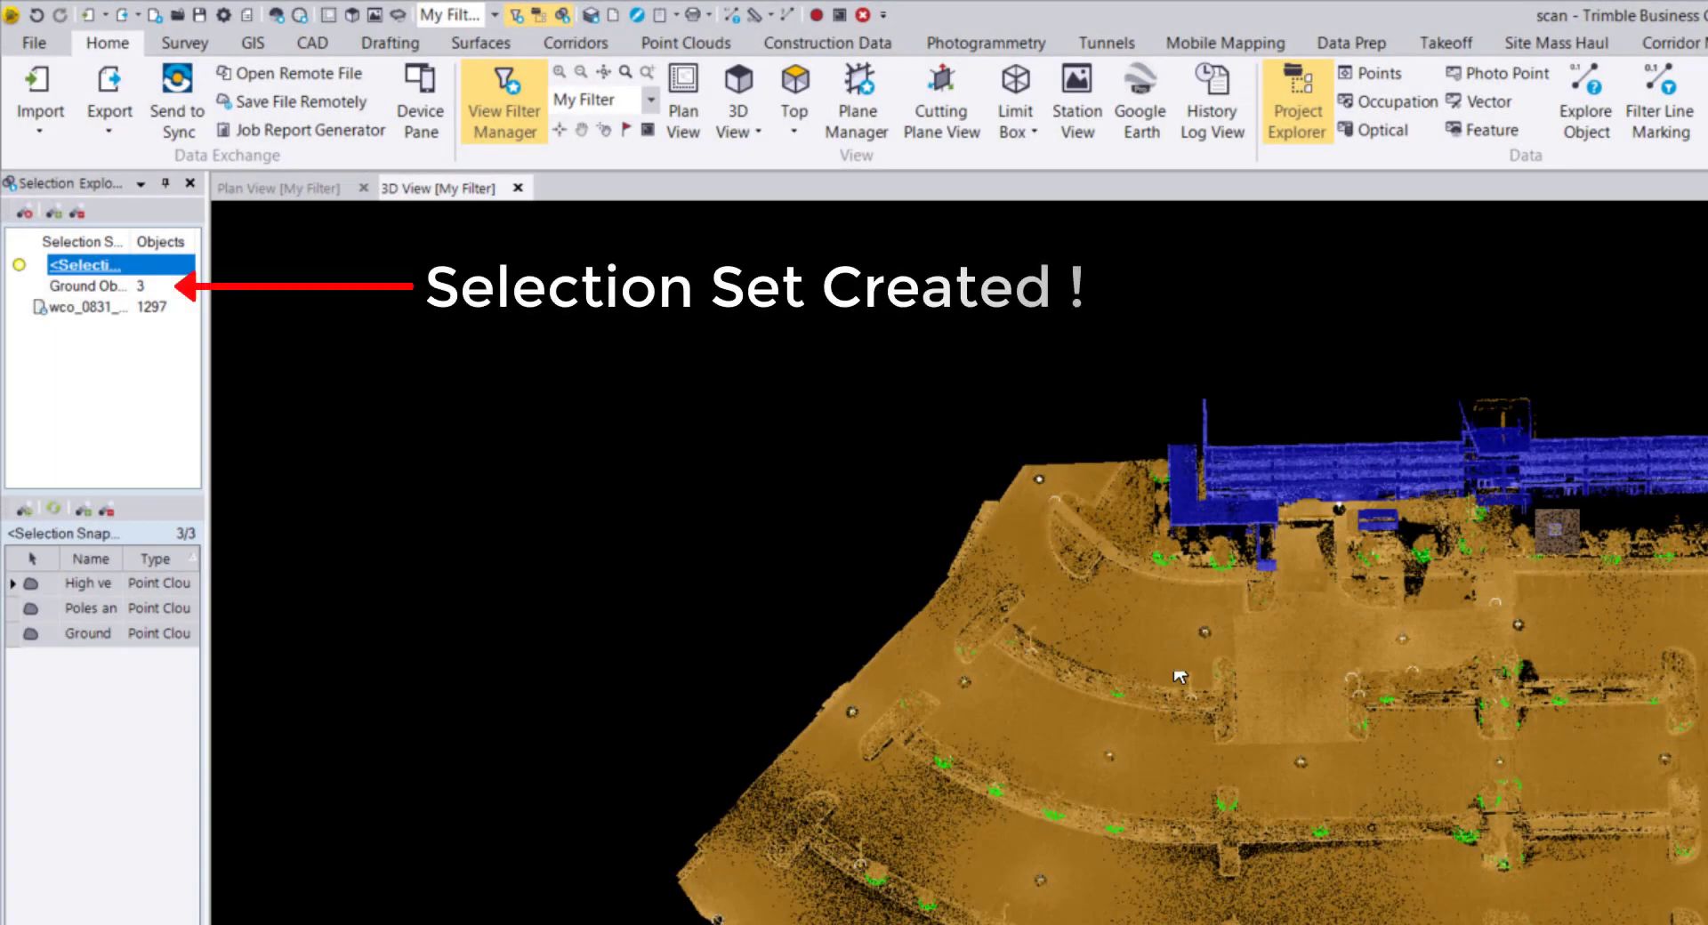
key(Escape)
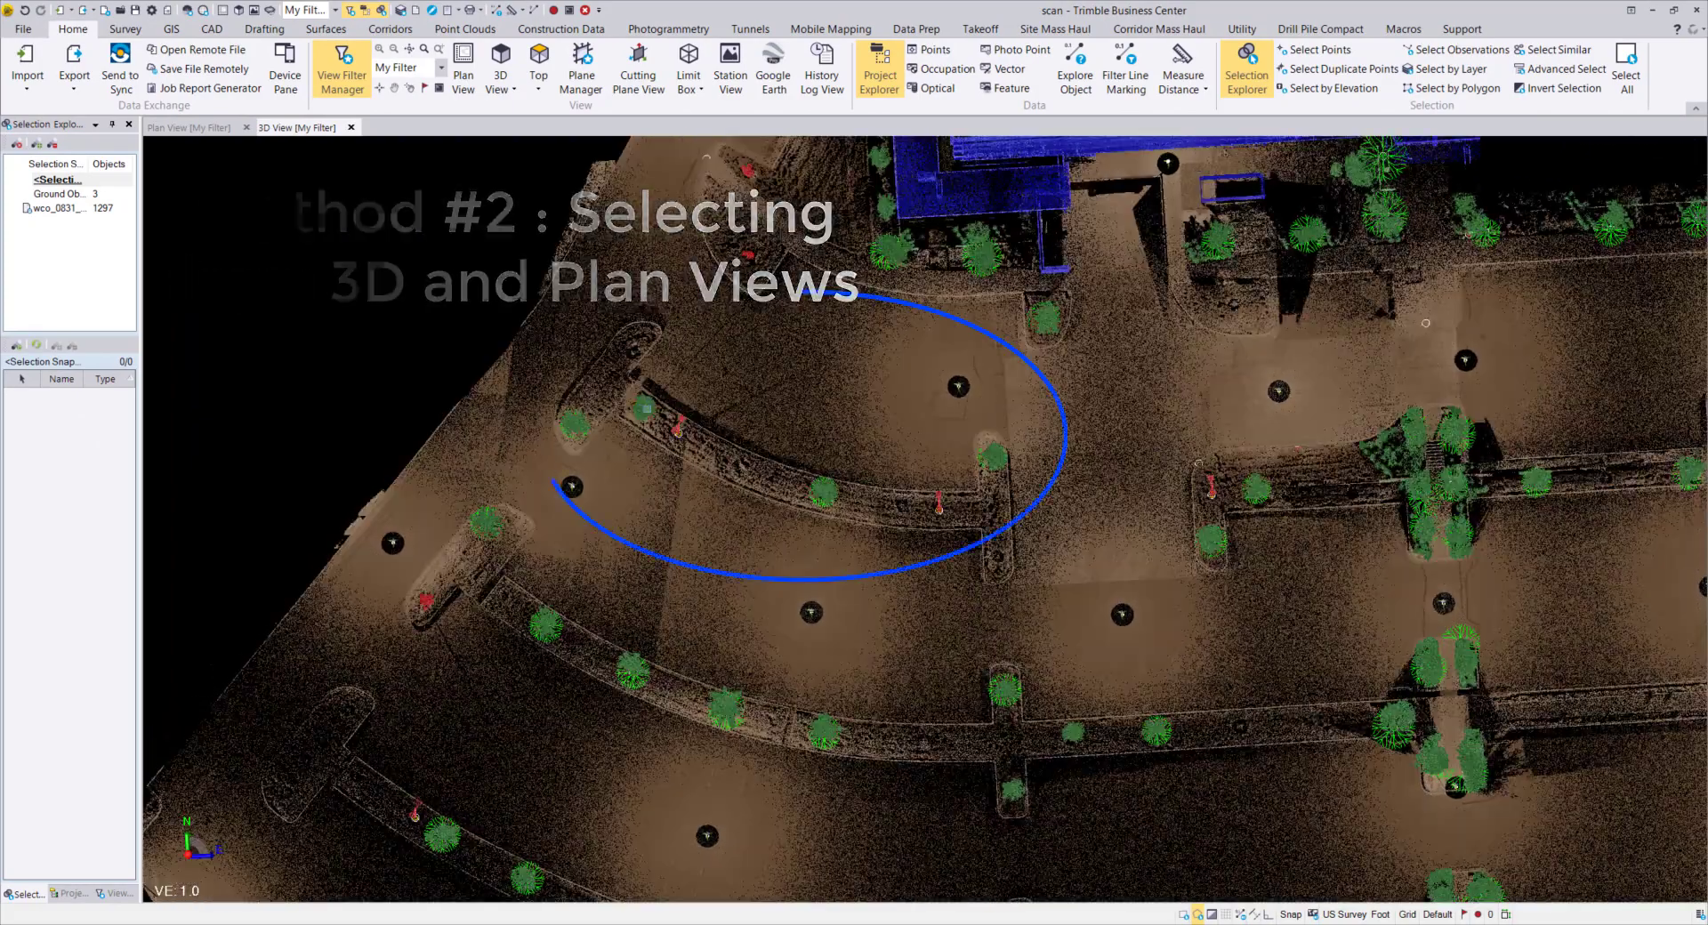
Select tree points 156, 104, 103 and 102, picking 102 from the overlapping-objects list.
click(645, 409)
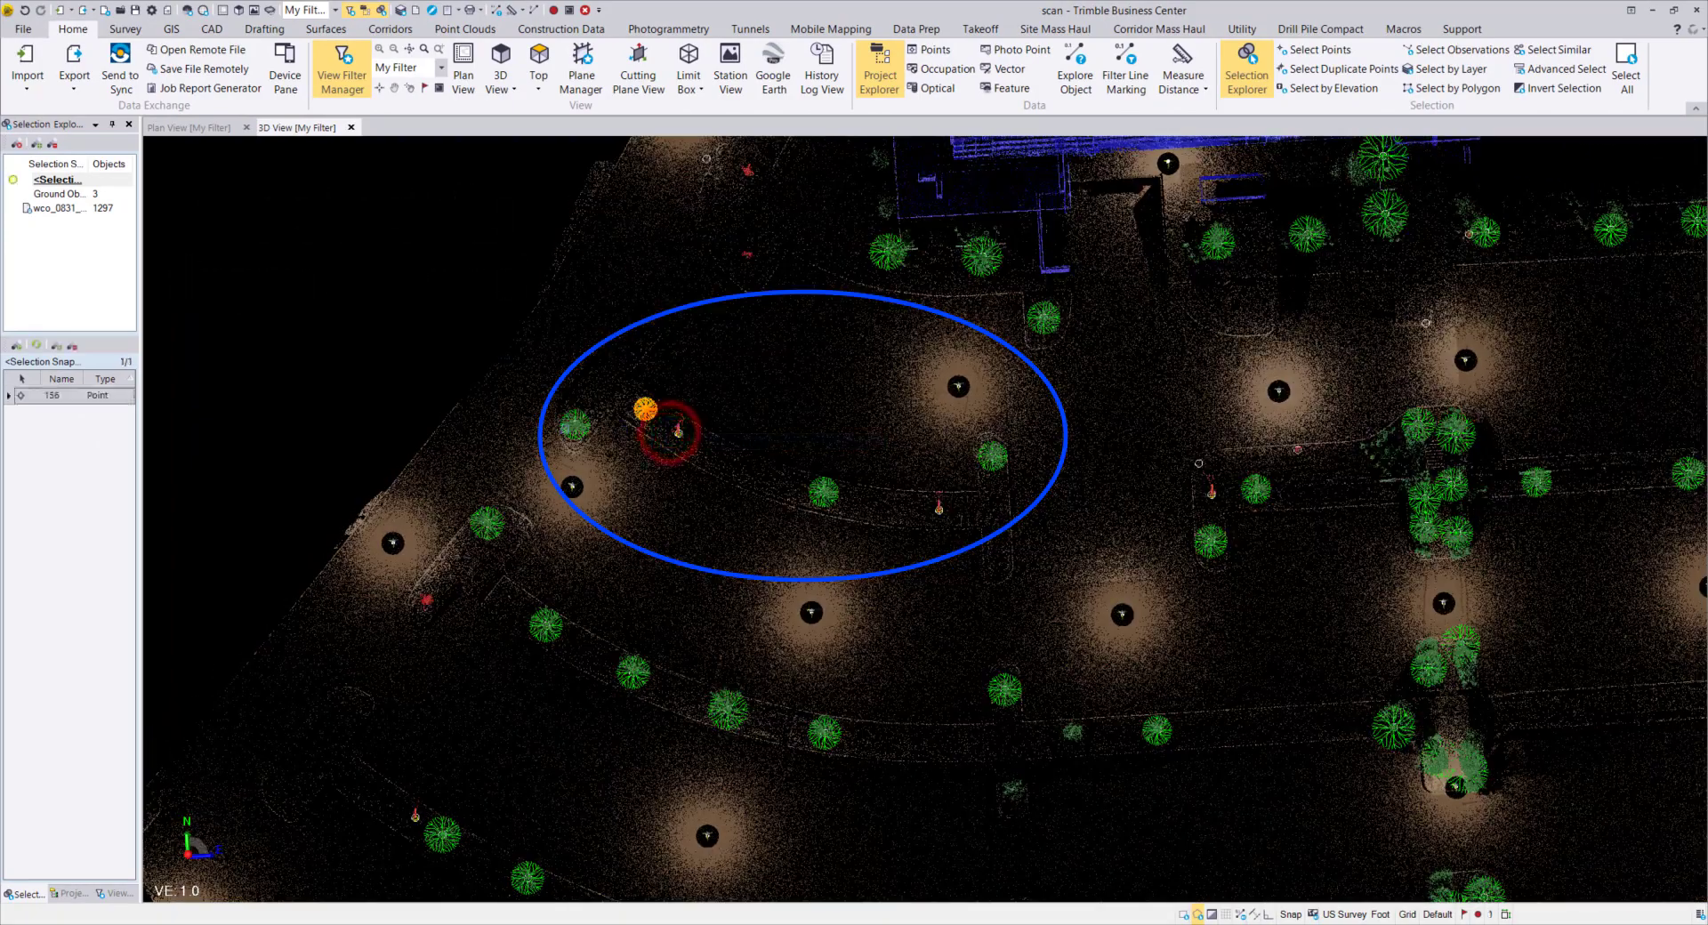
click(574, 424)
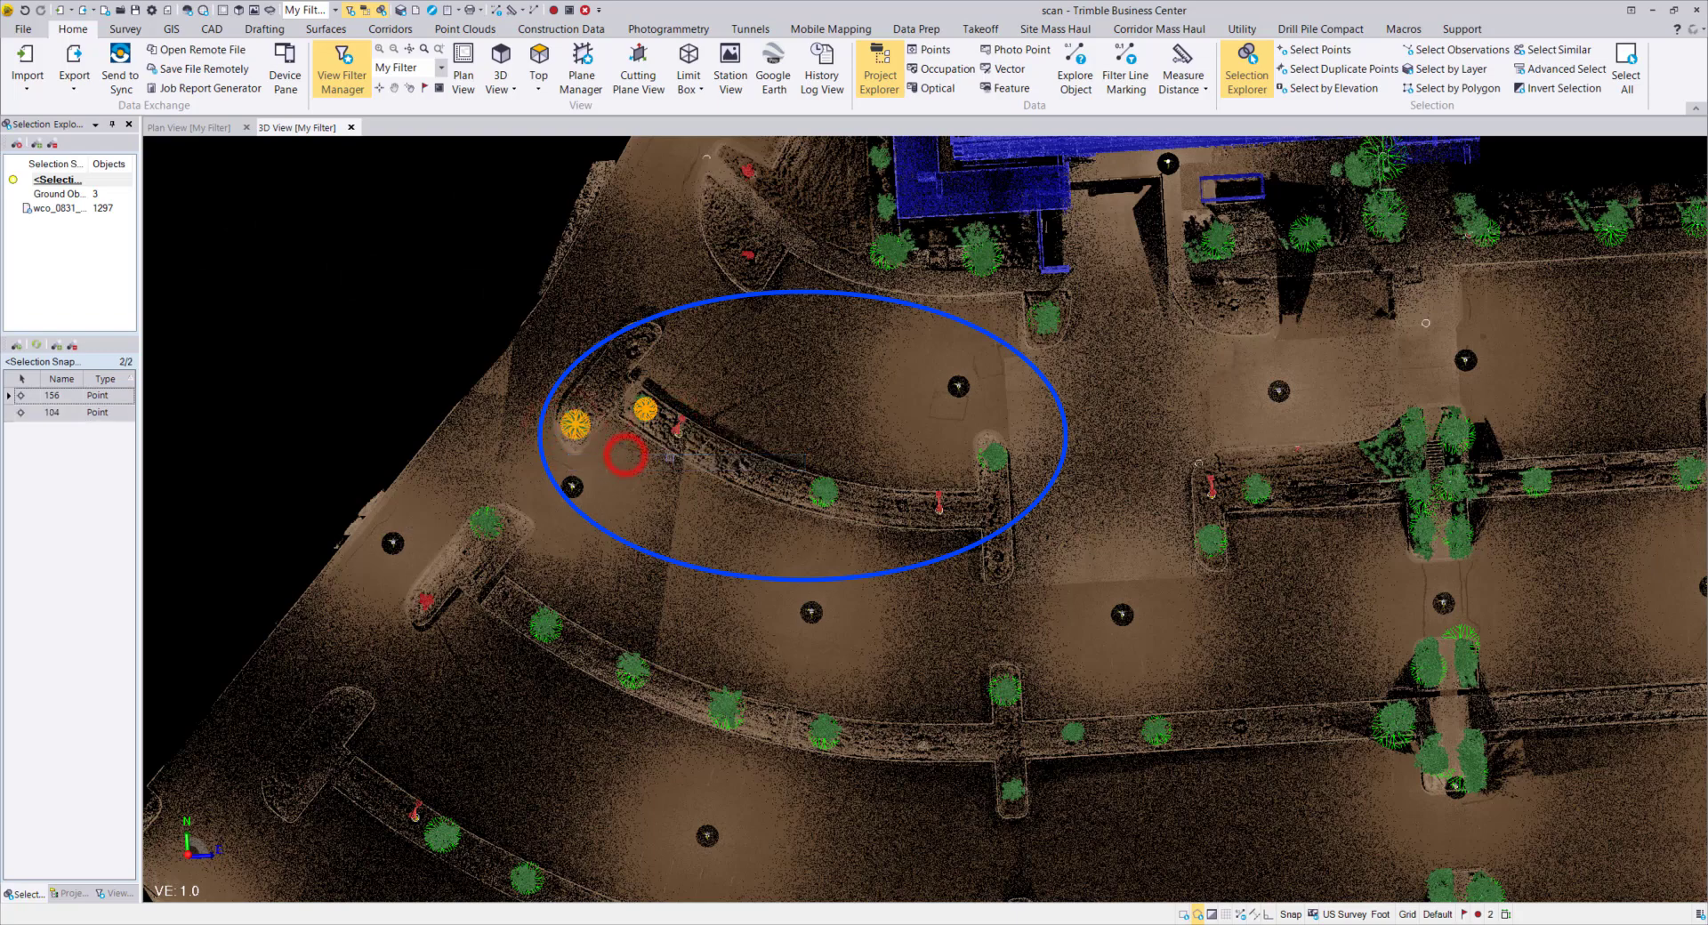
click(821, 489)
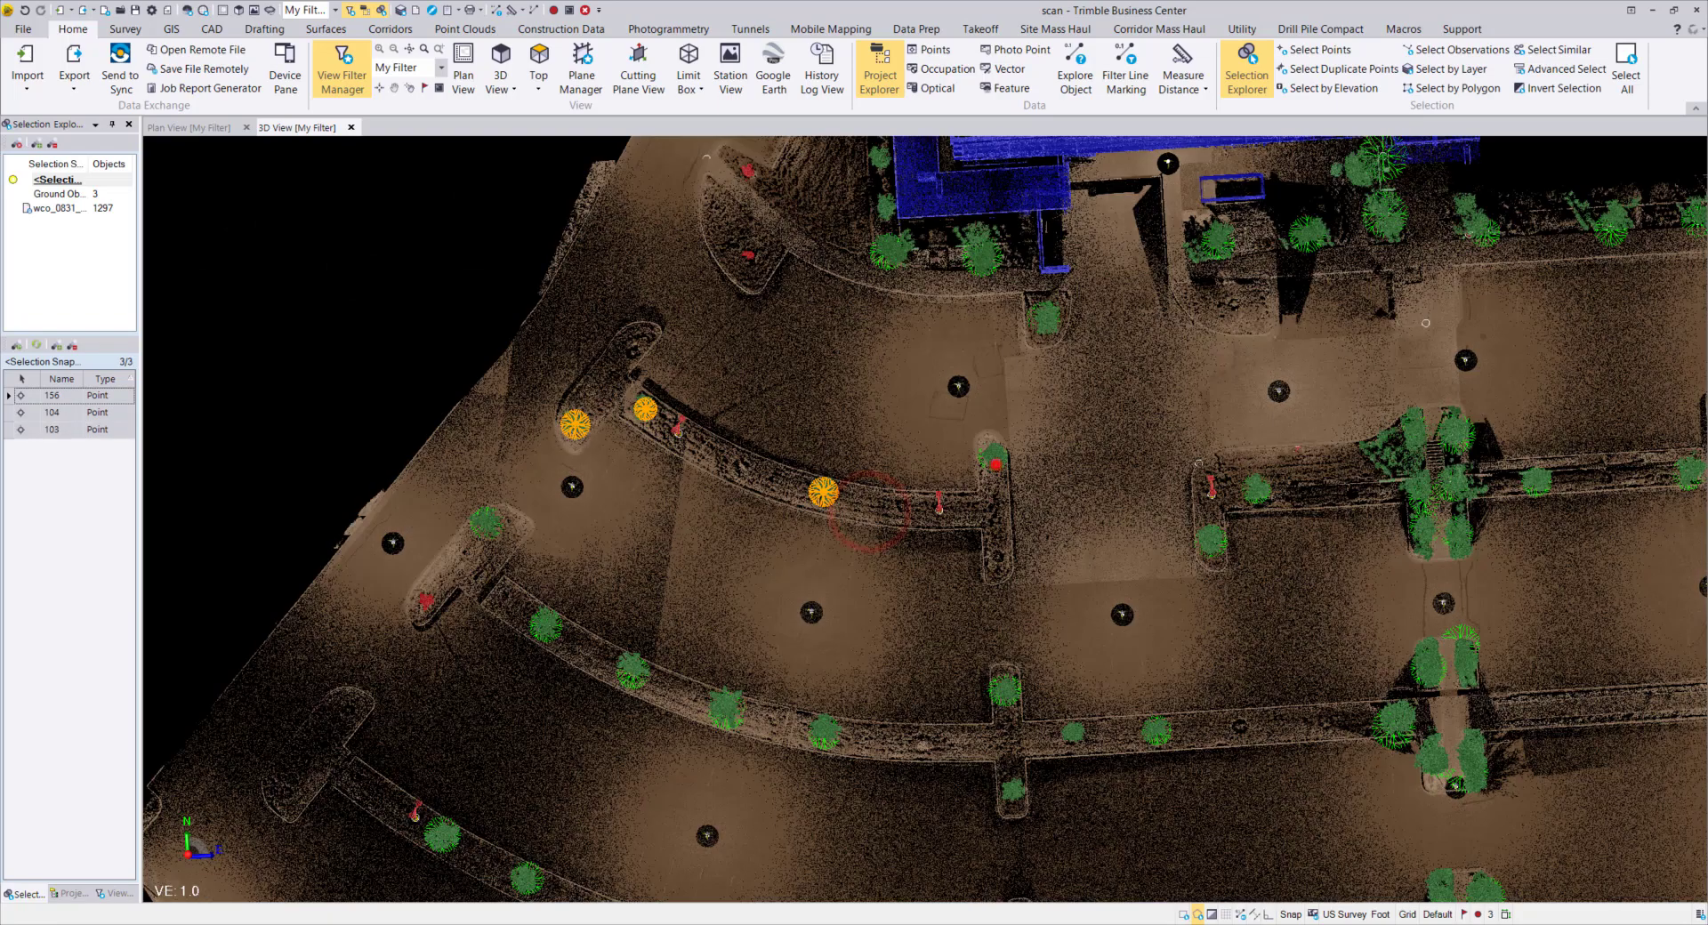
click(995, 465)
click(1034, 497)
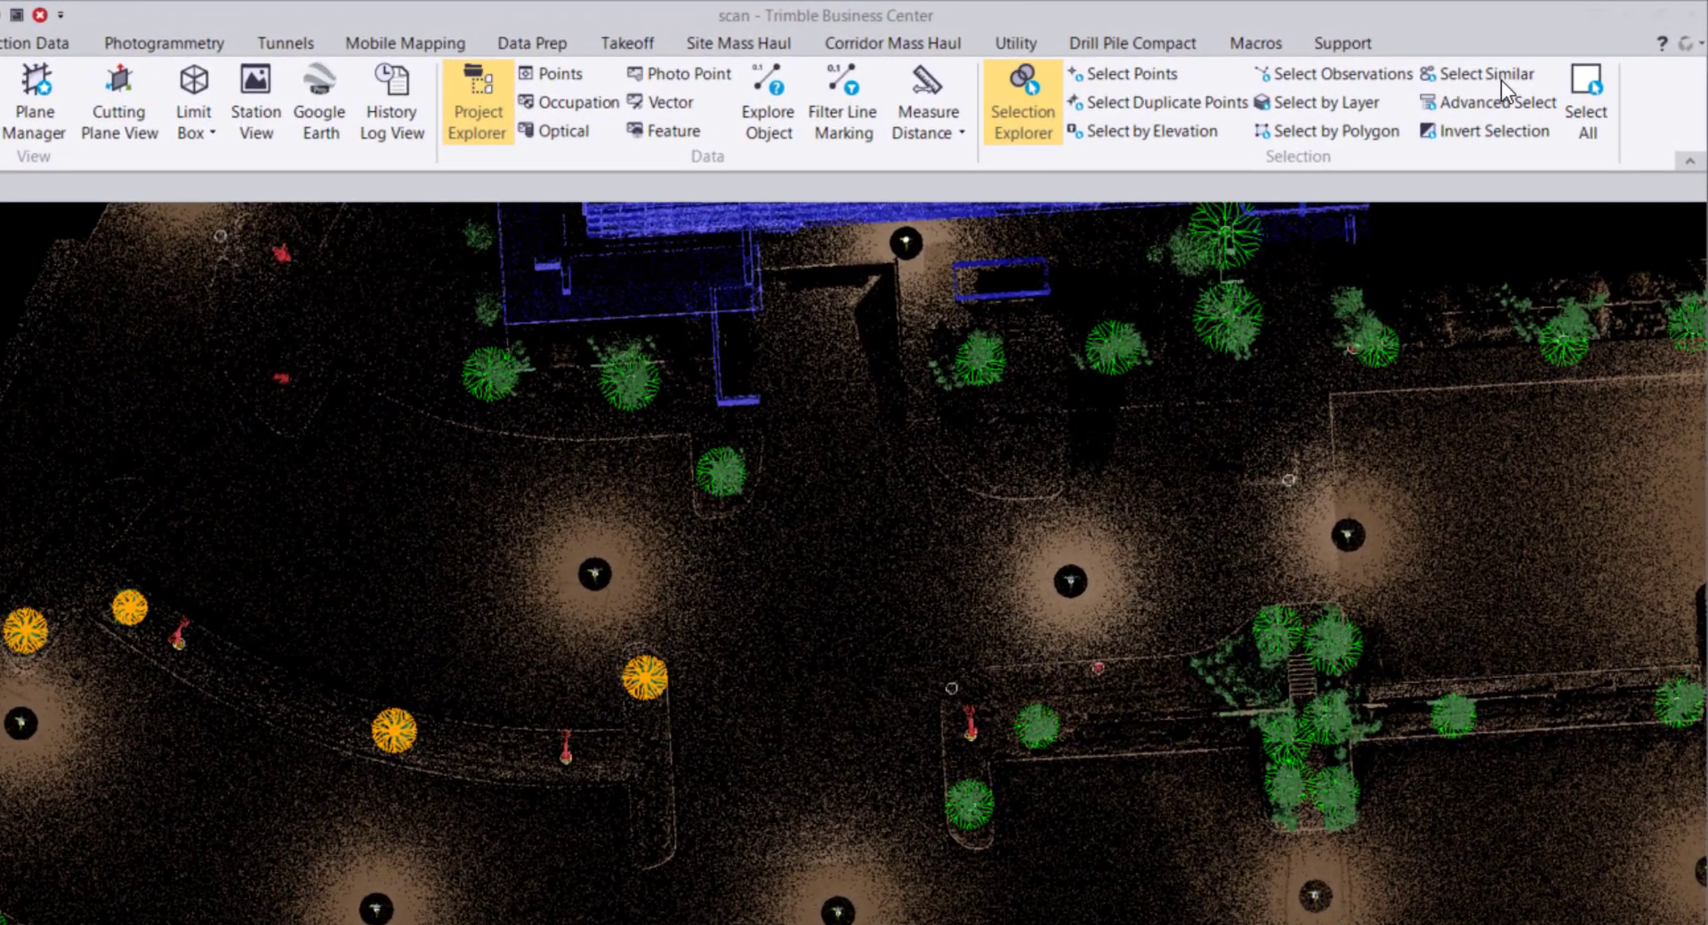
click(1568, 53)
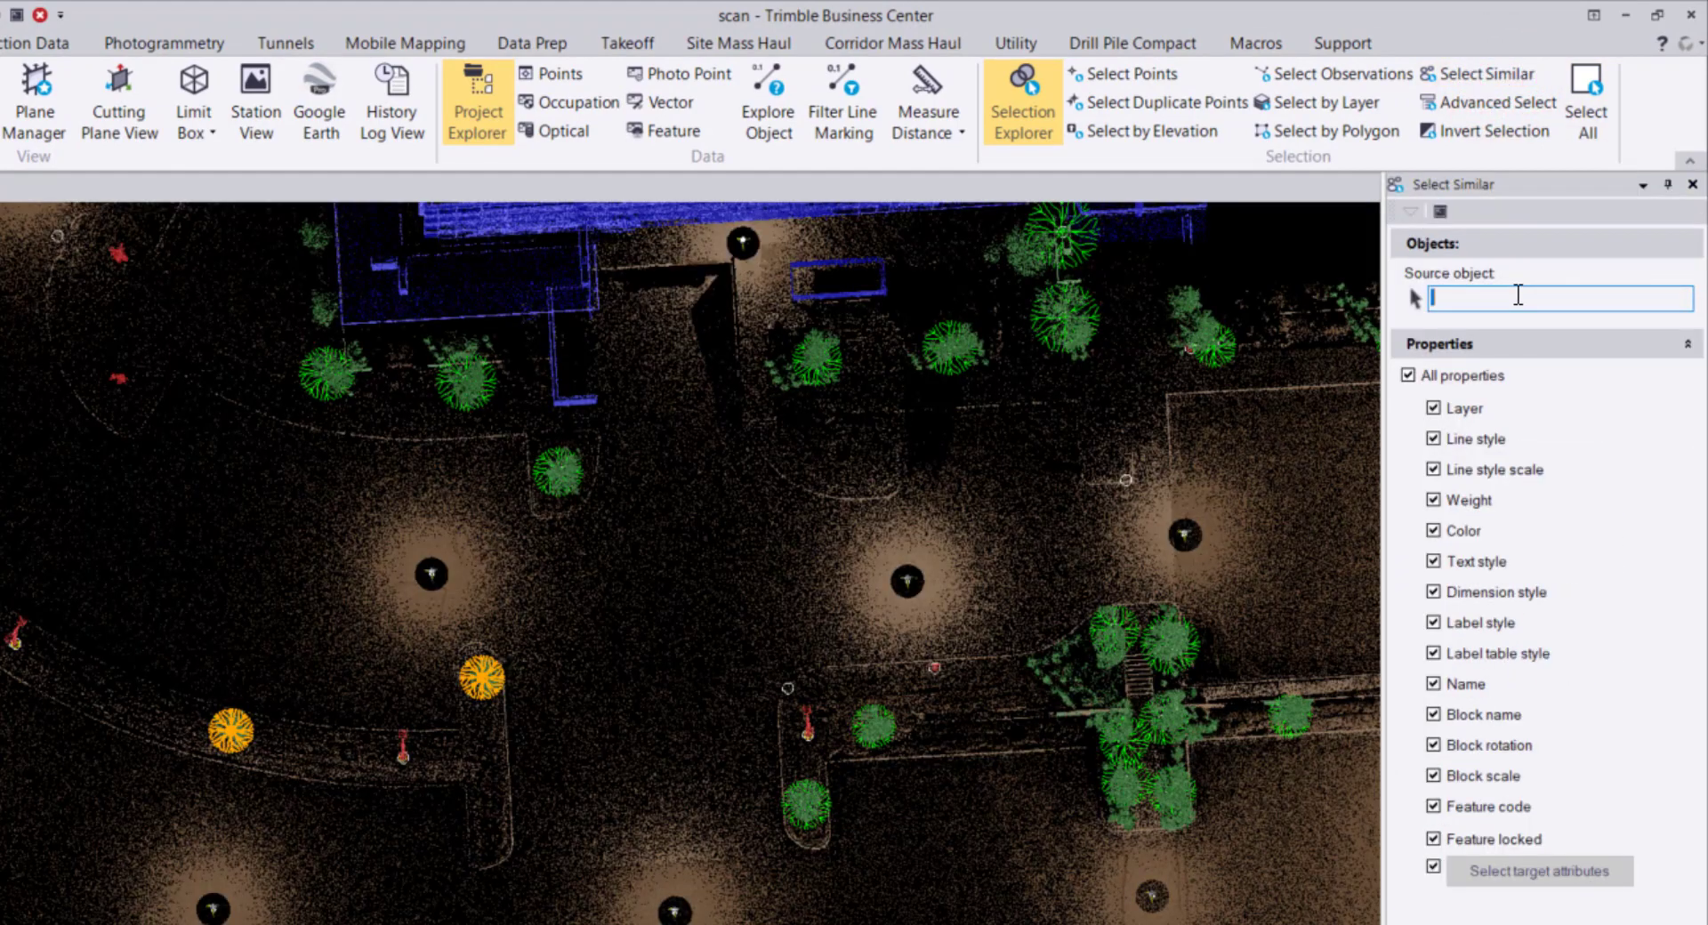
Use point 102 as the sample to select all 76 BT-coded points, ignoring layer and feature-lock matching.
click(1516, 294)
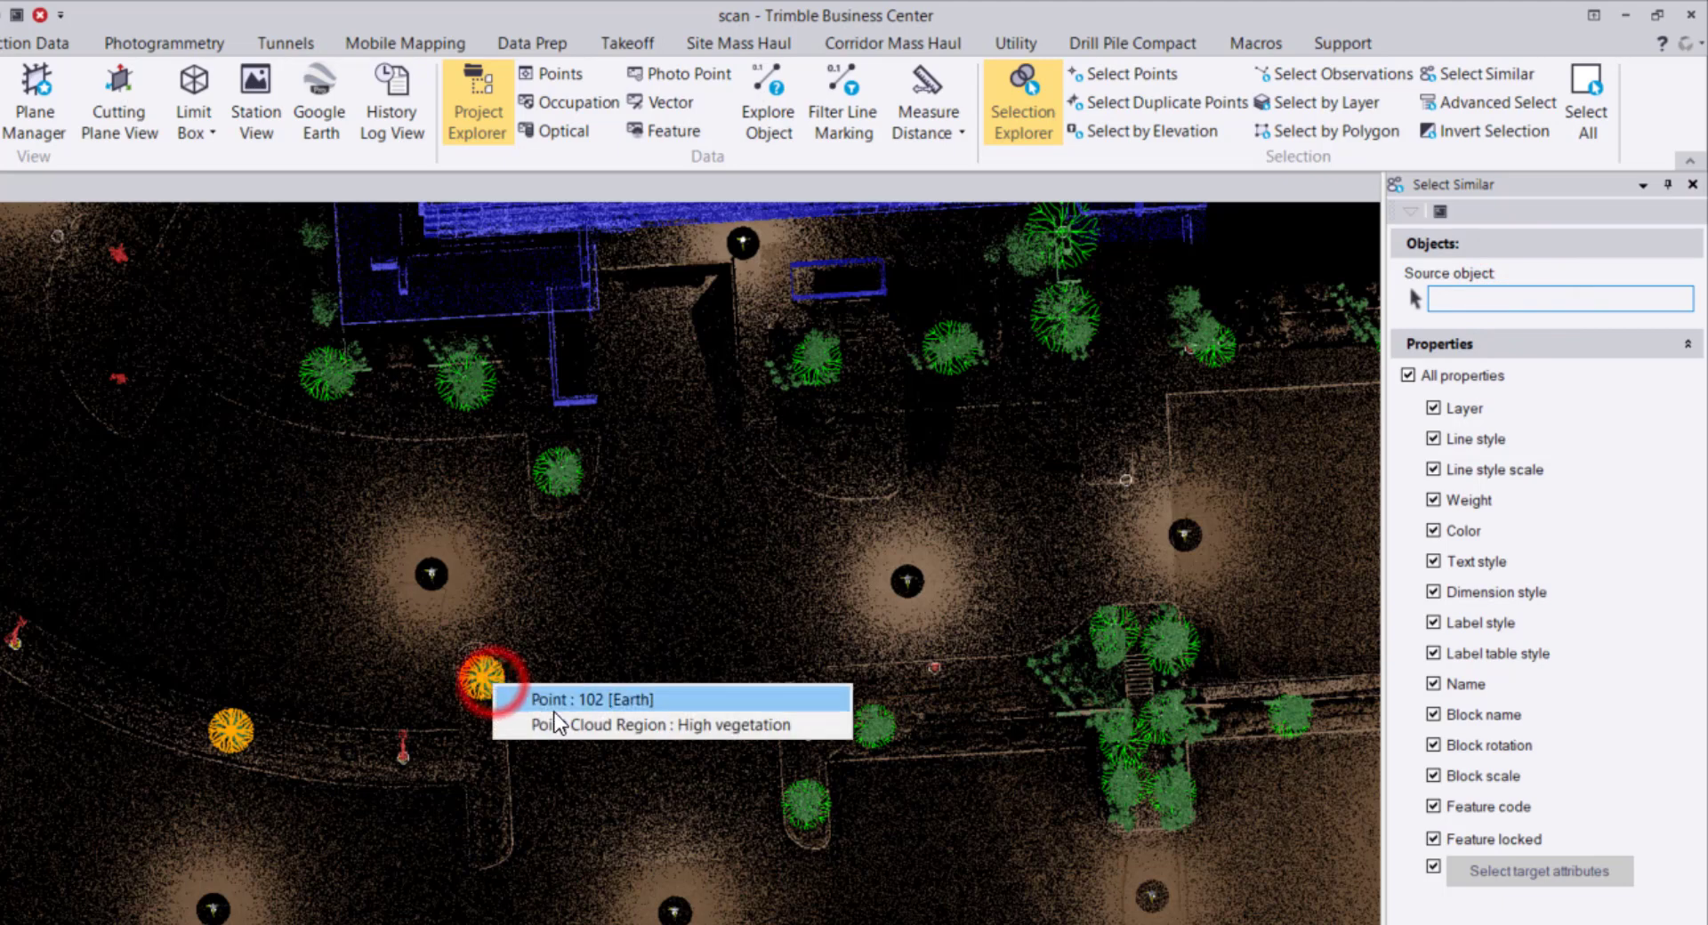
click(560, 701)
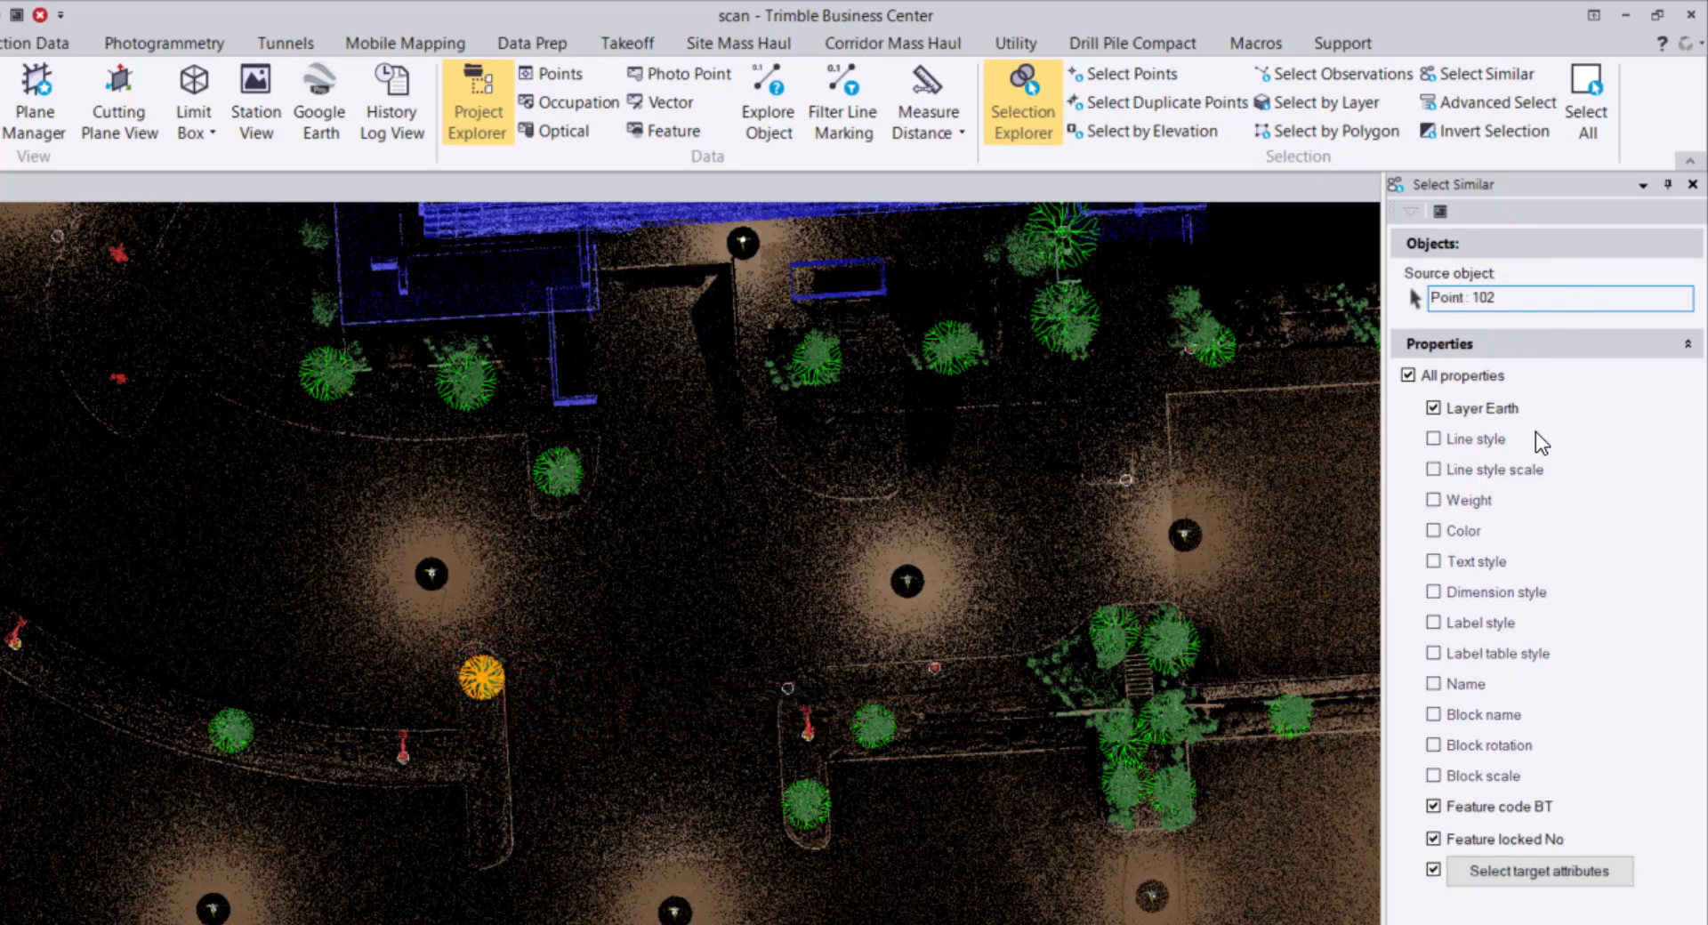
click(1433, 409)
click(1433, 838)
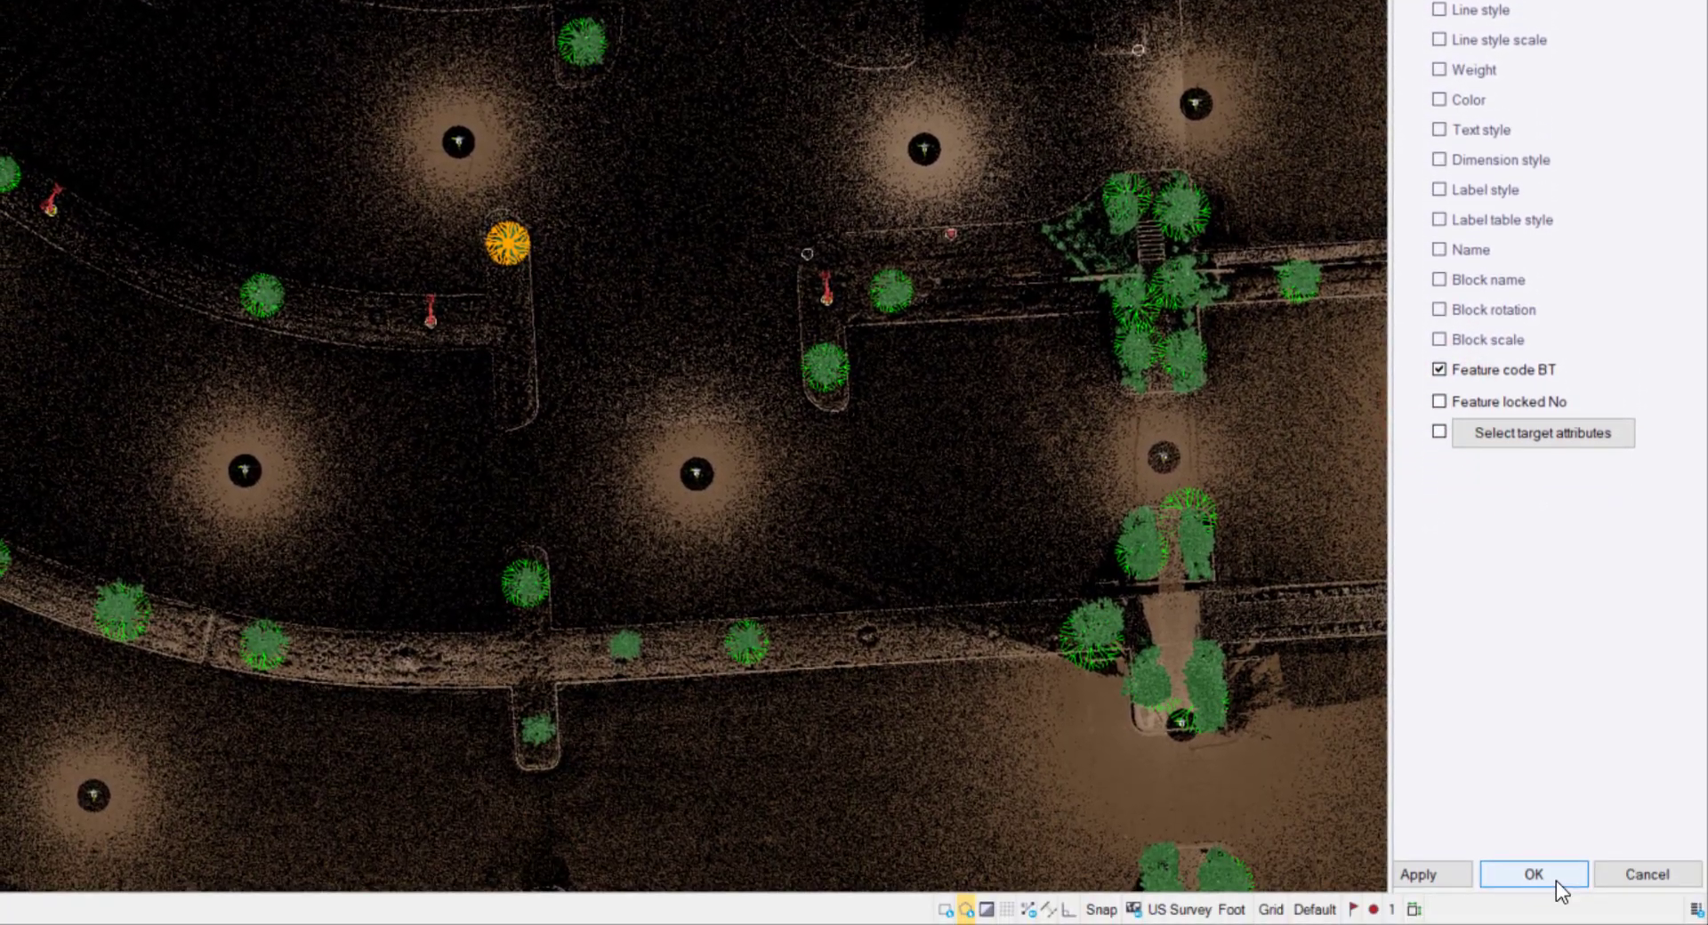
click(1533, 875)
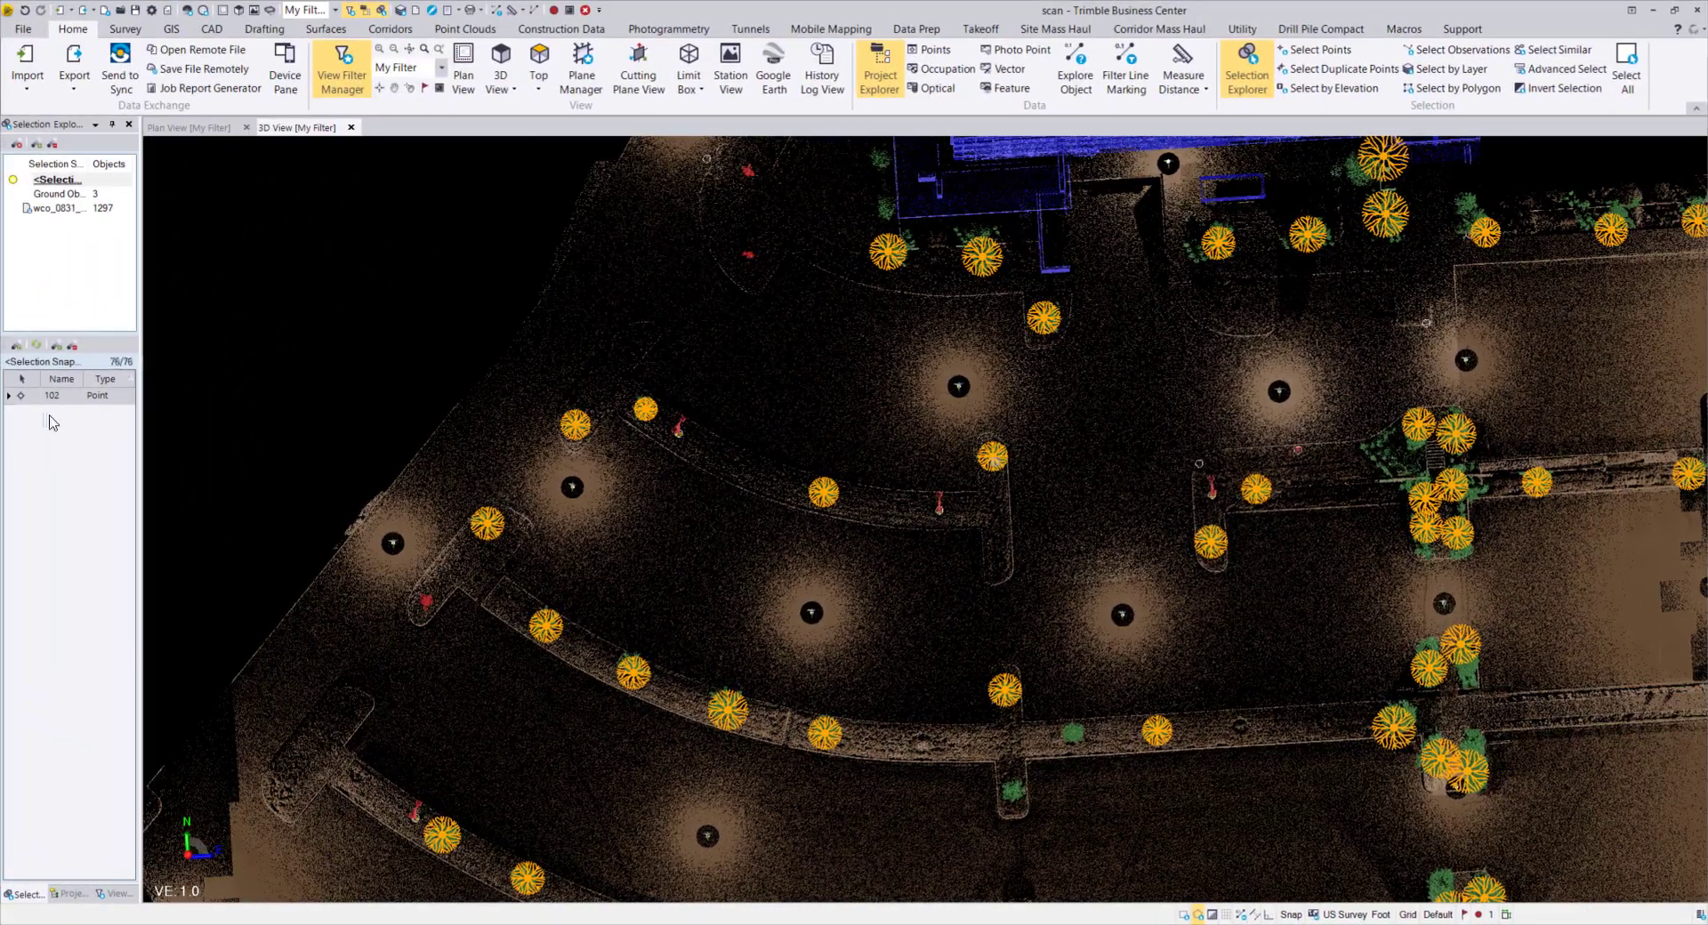
scroll(39, 543, down, 5)
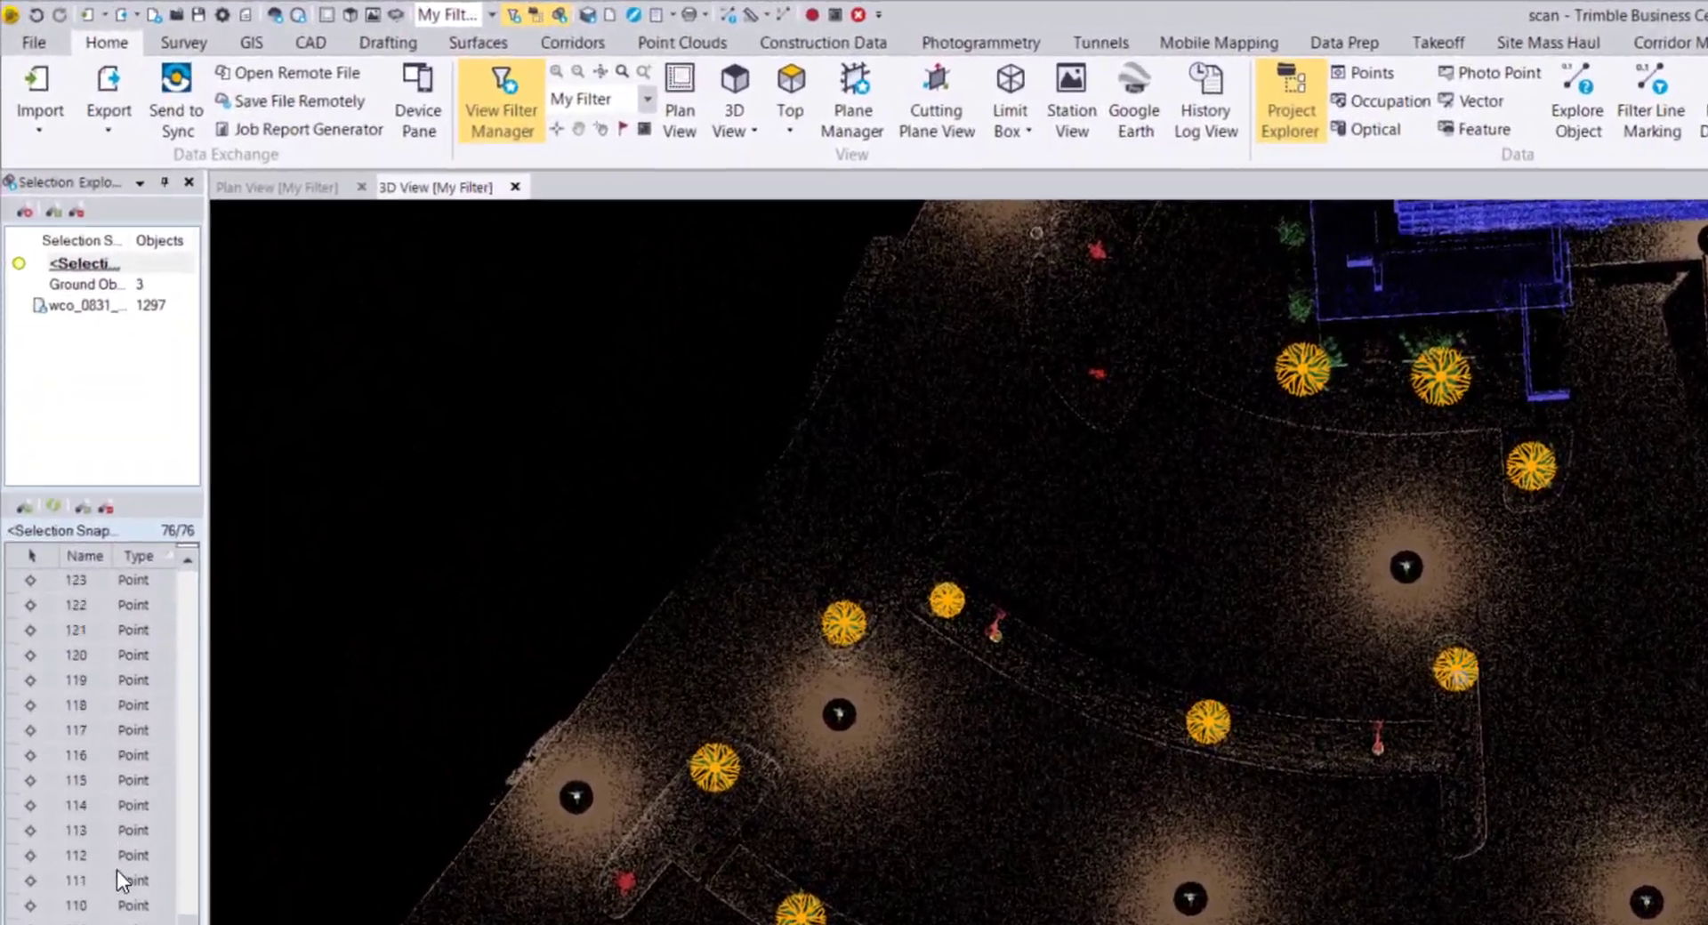
scroll(101, 764, up, 3)
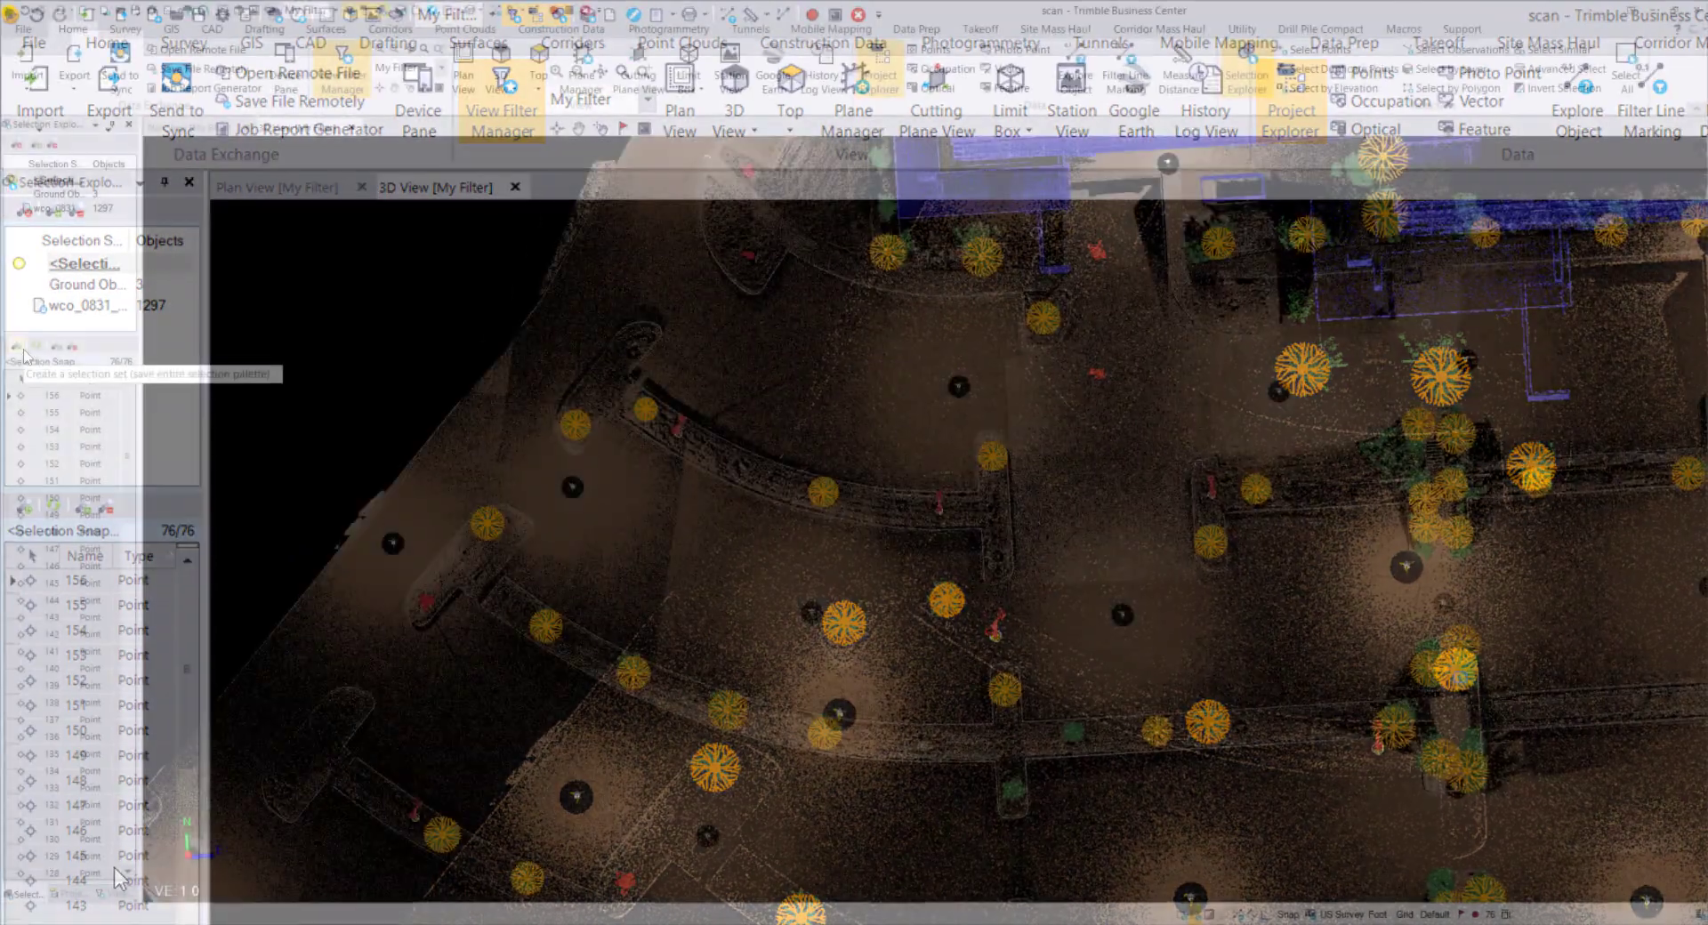
Save the 76 points as set BT and add BT into Ground Objects, giving 79 objects.
click(53, 505)
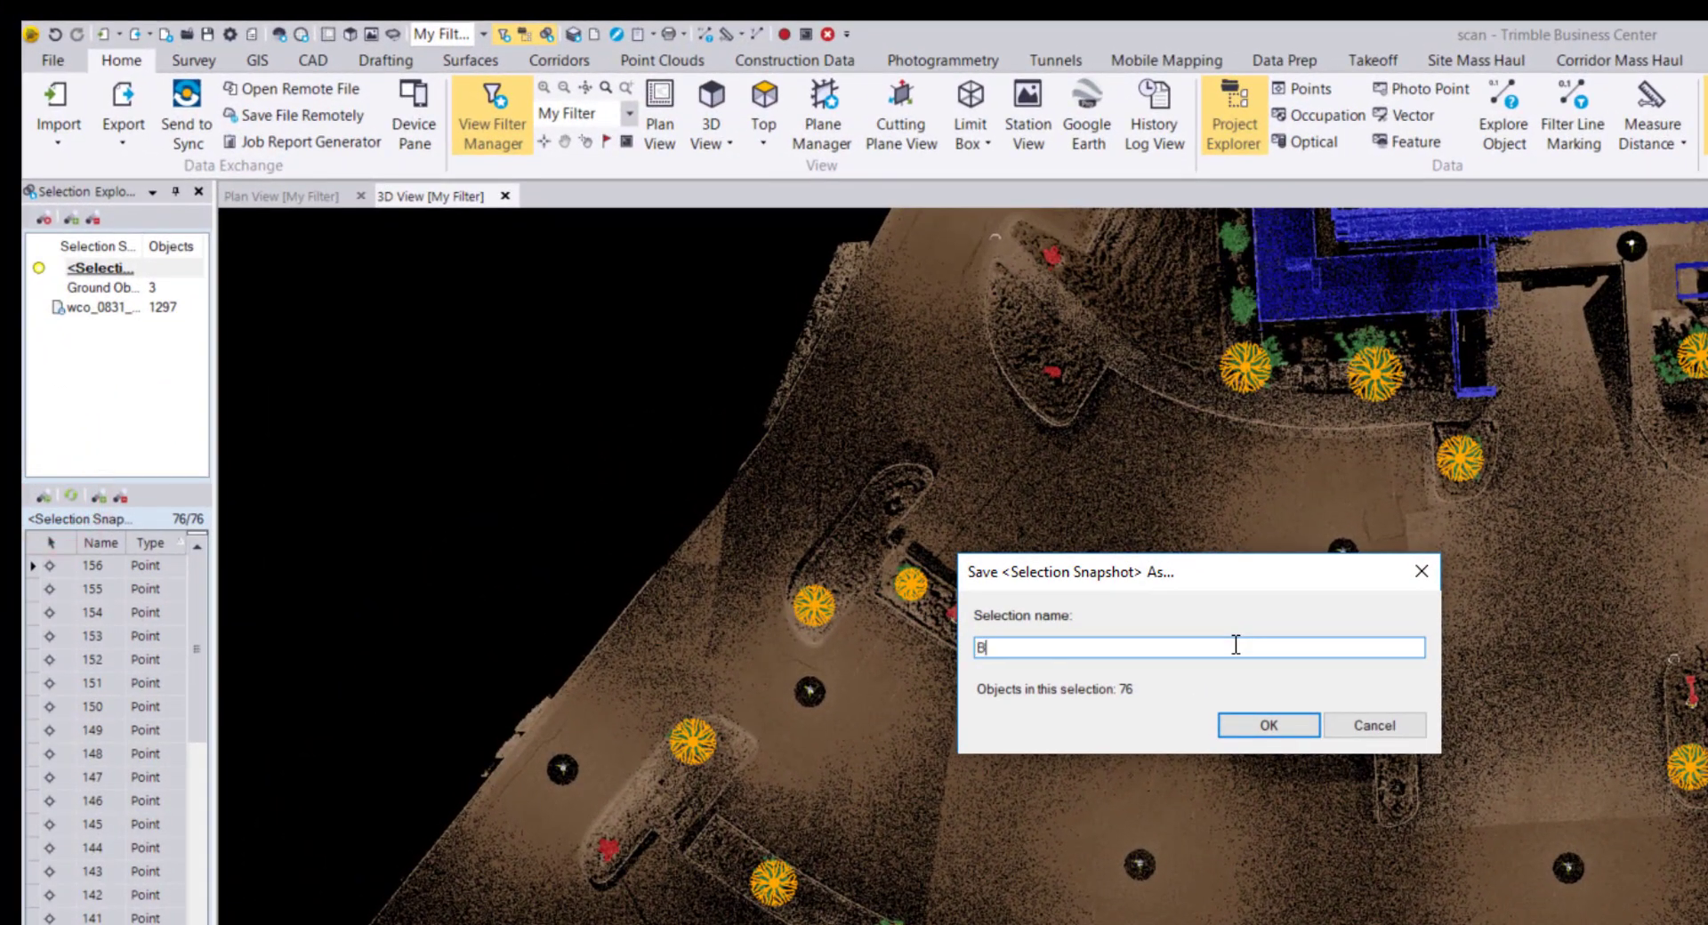
click(1266, 726)
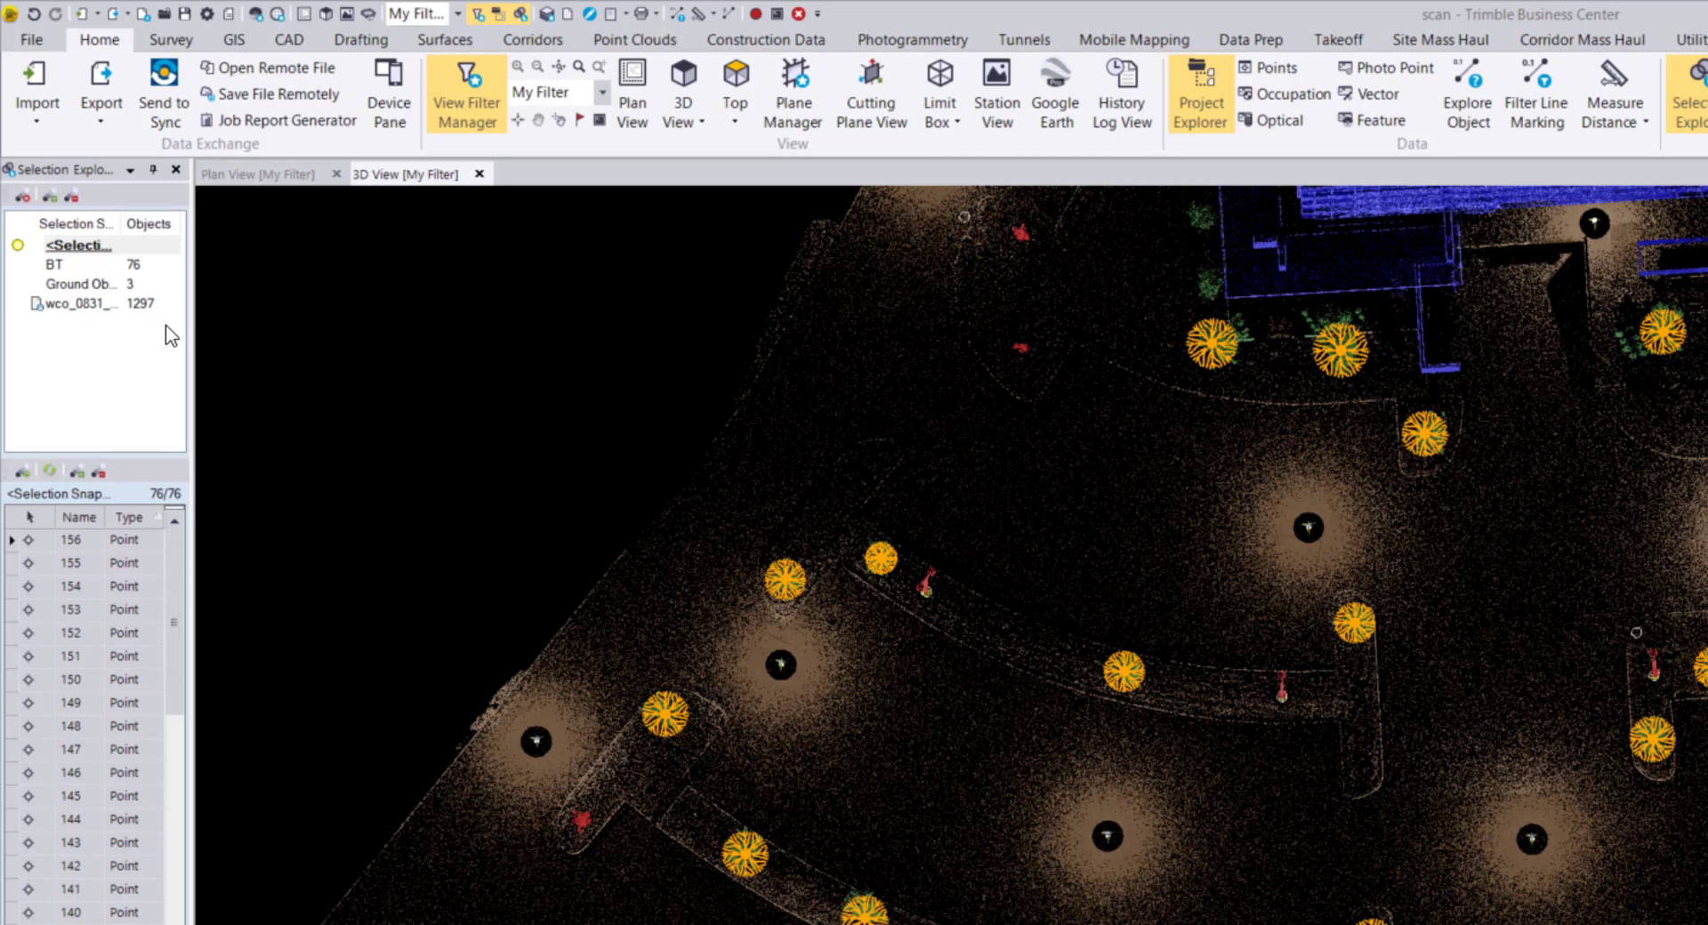
click(141, 265)
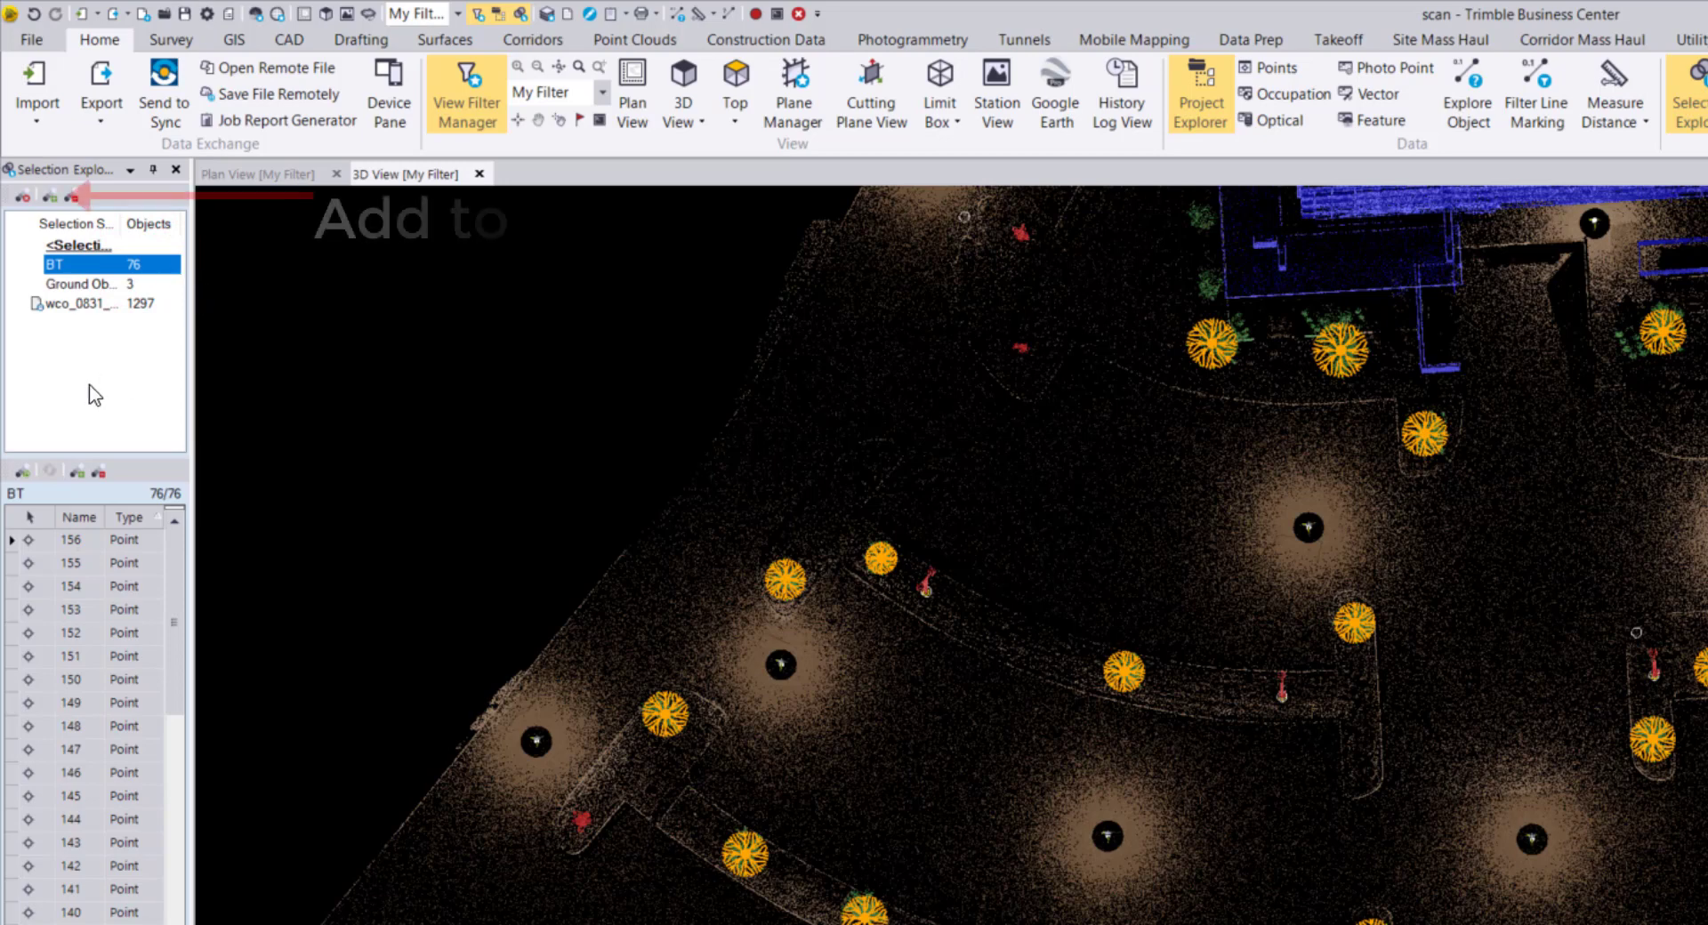
click(57, 199)
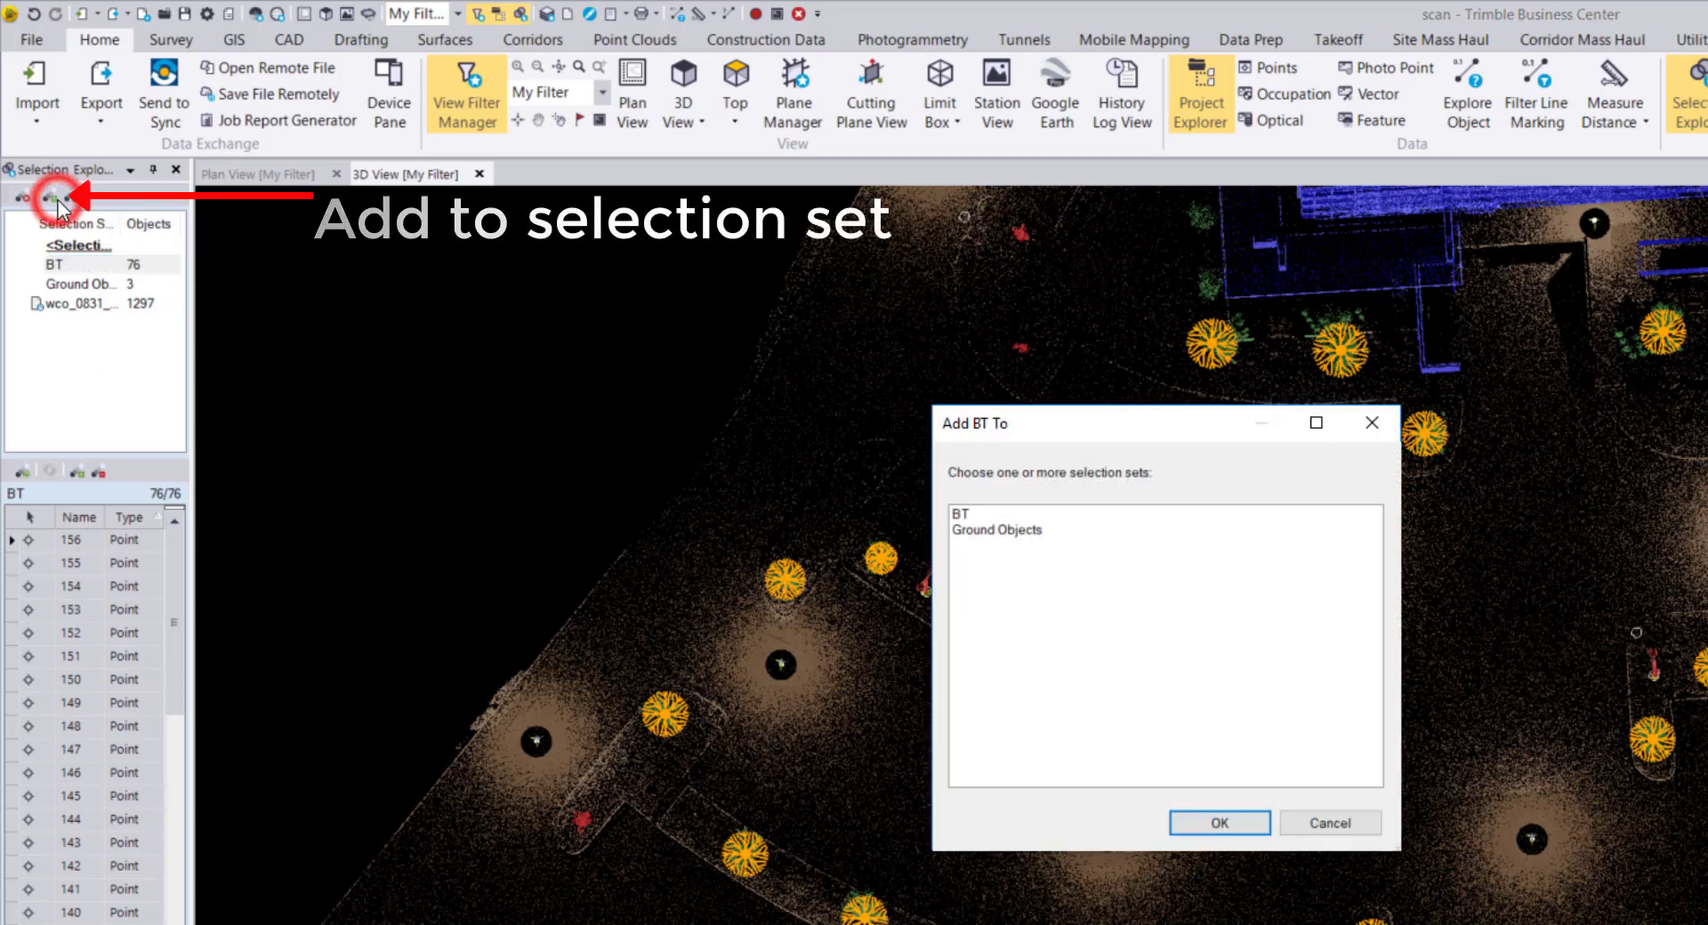
click(979, 532)
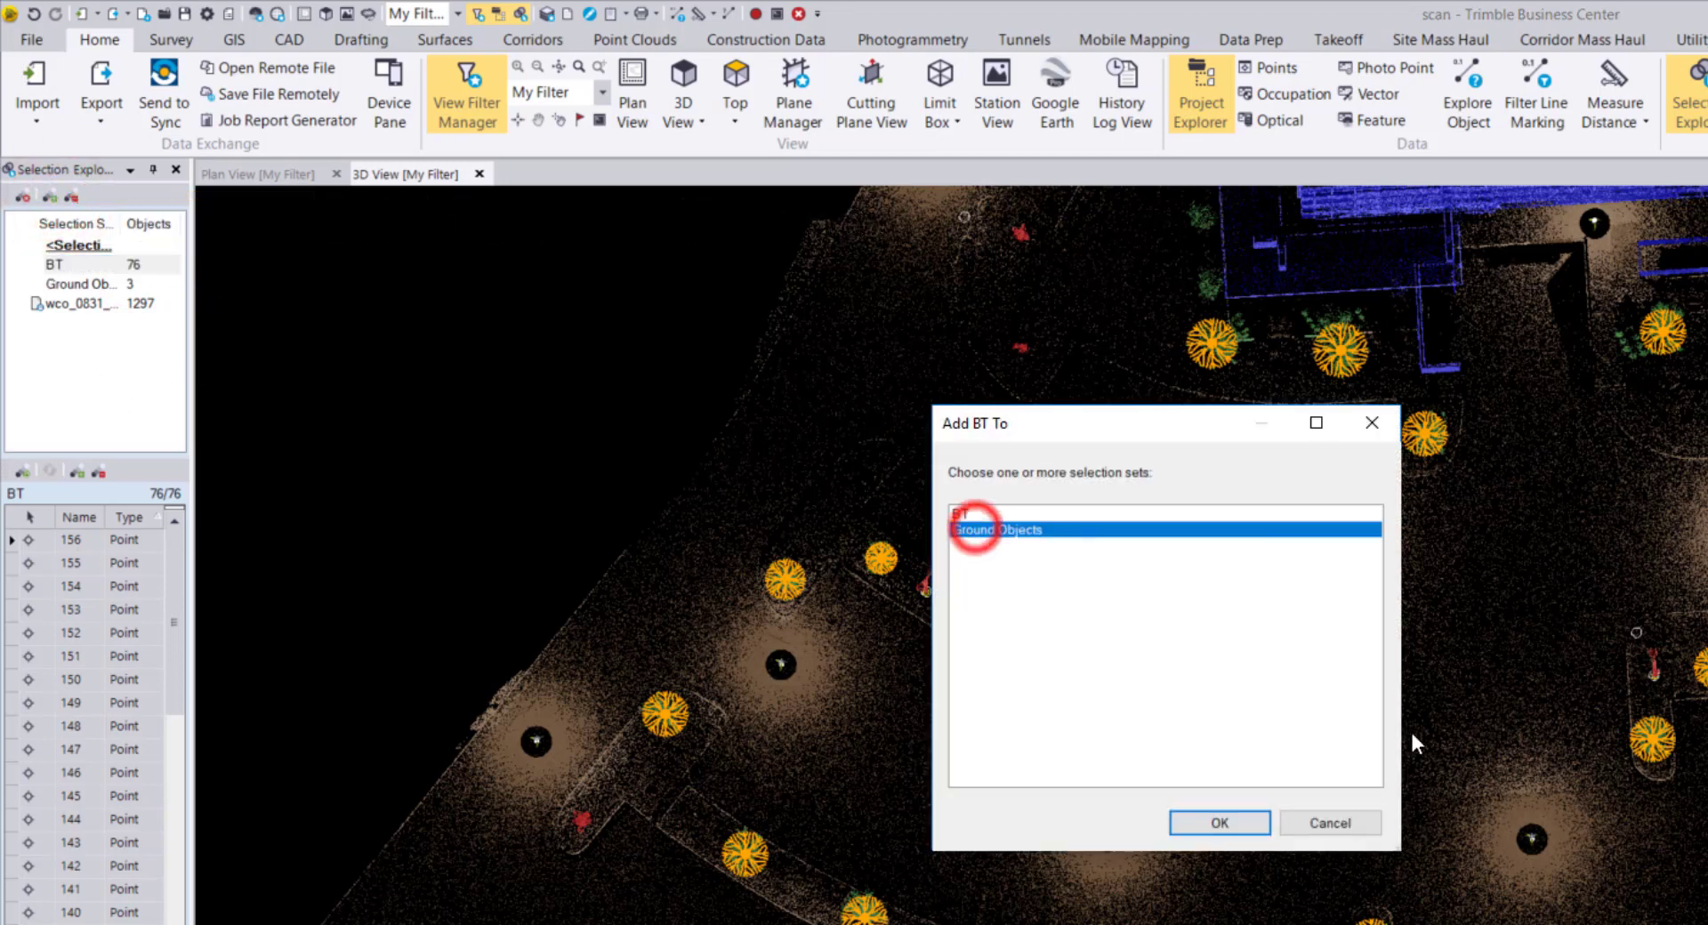
click(1216, 820)
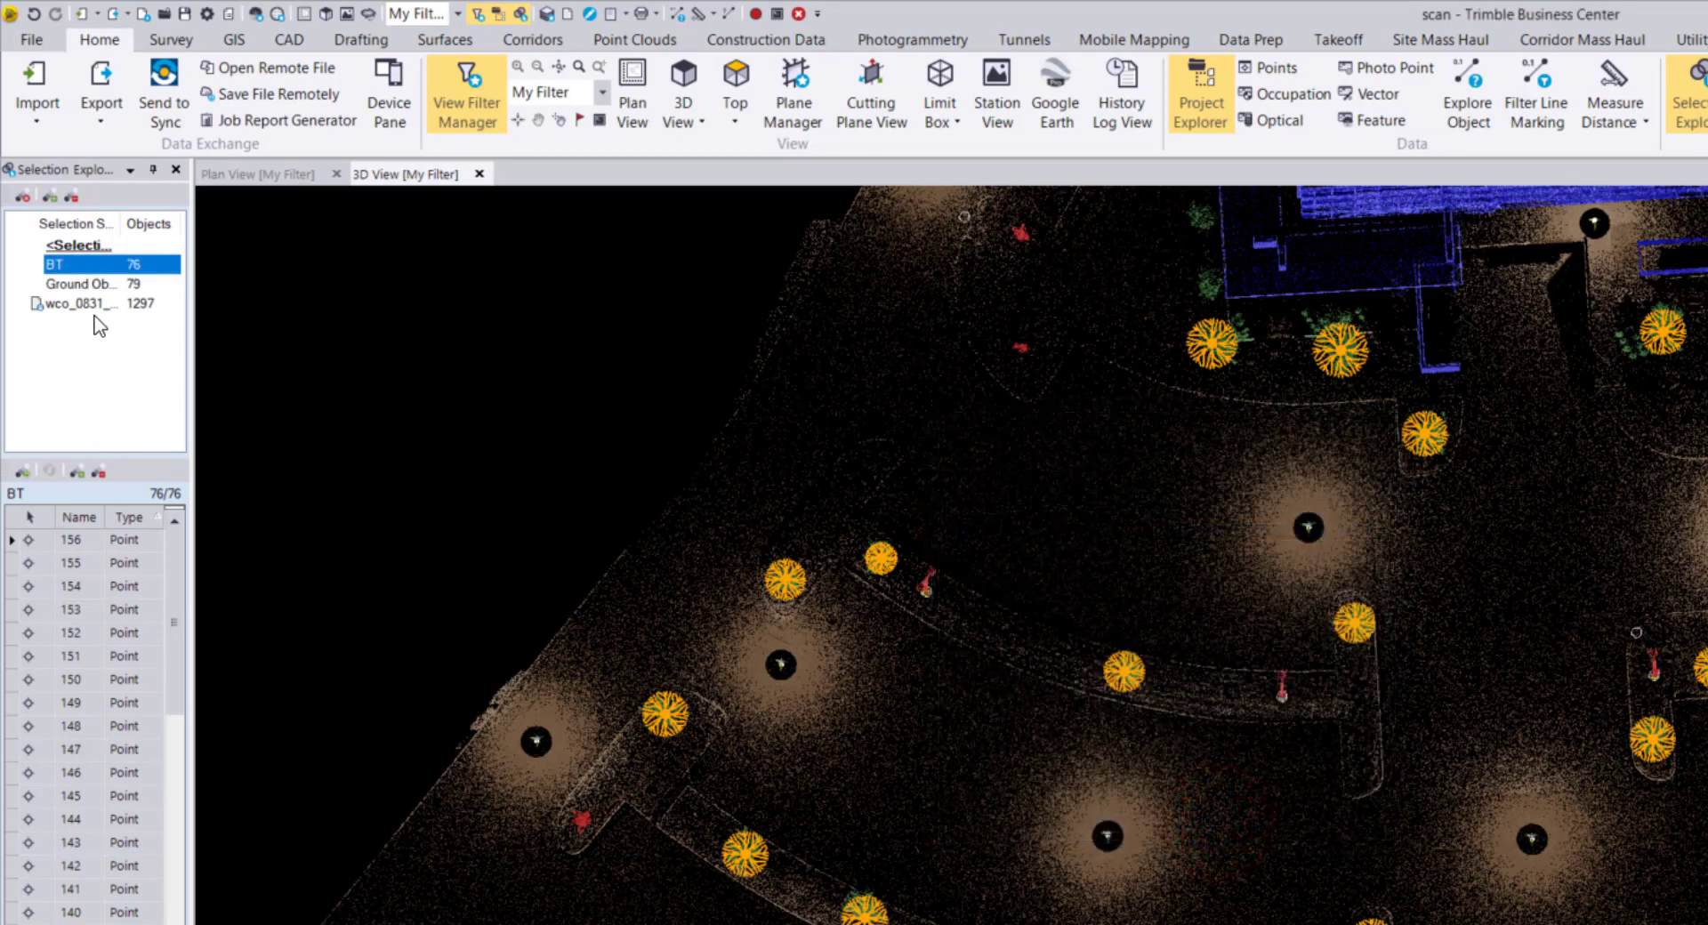
click(108, 284)
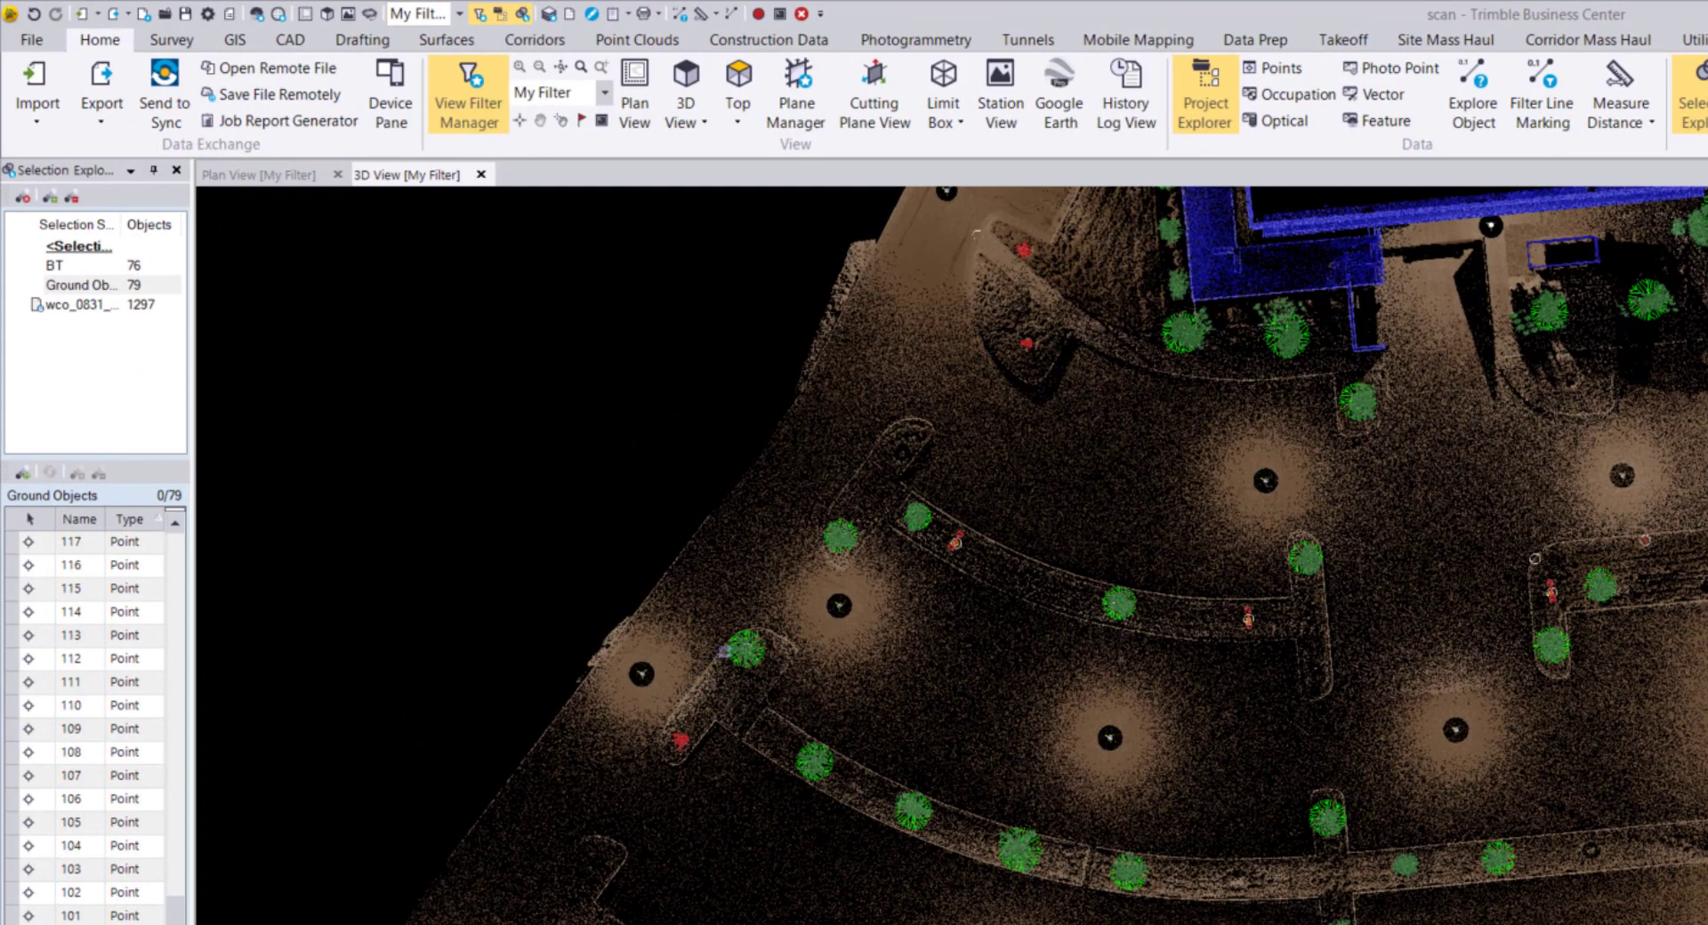
Subtract point 105 from the Ground Objects selection set, leaving 78 objects.
click(740, 654)
click(857, 696)
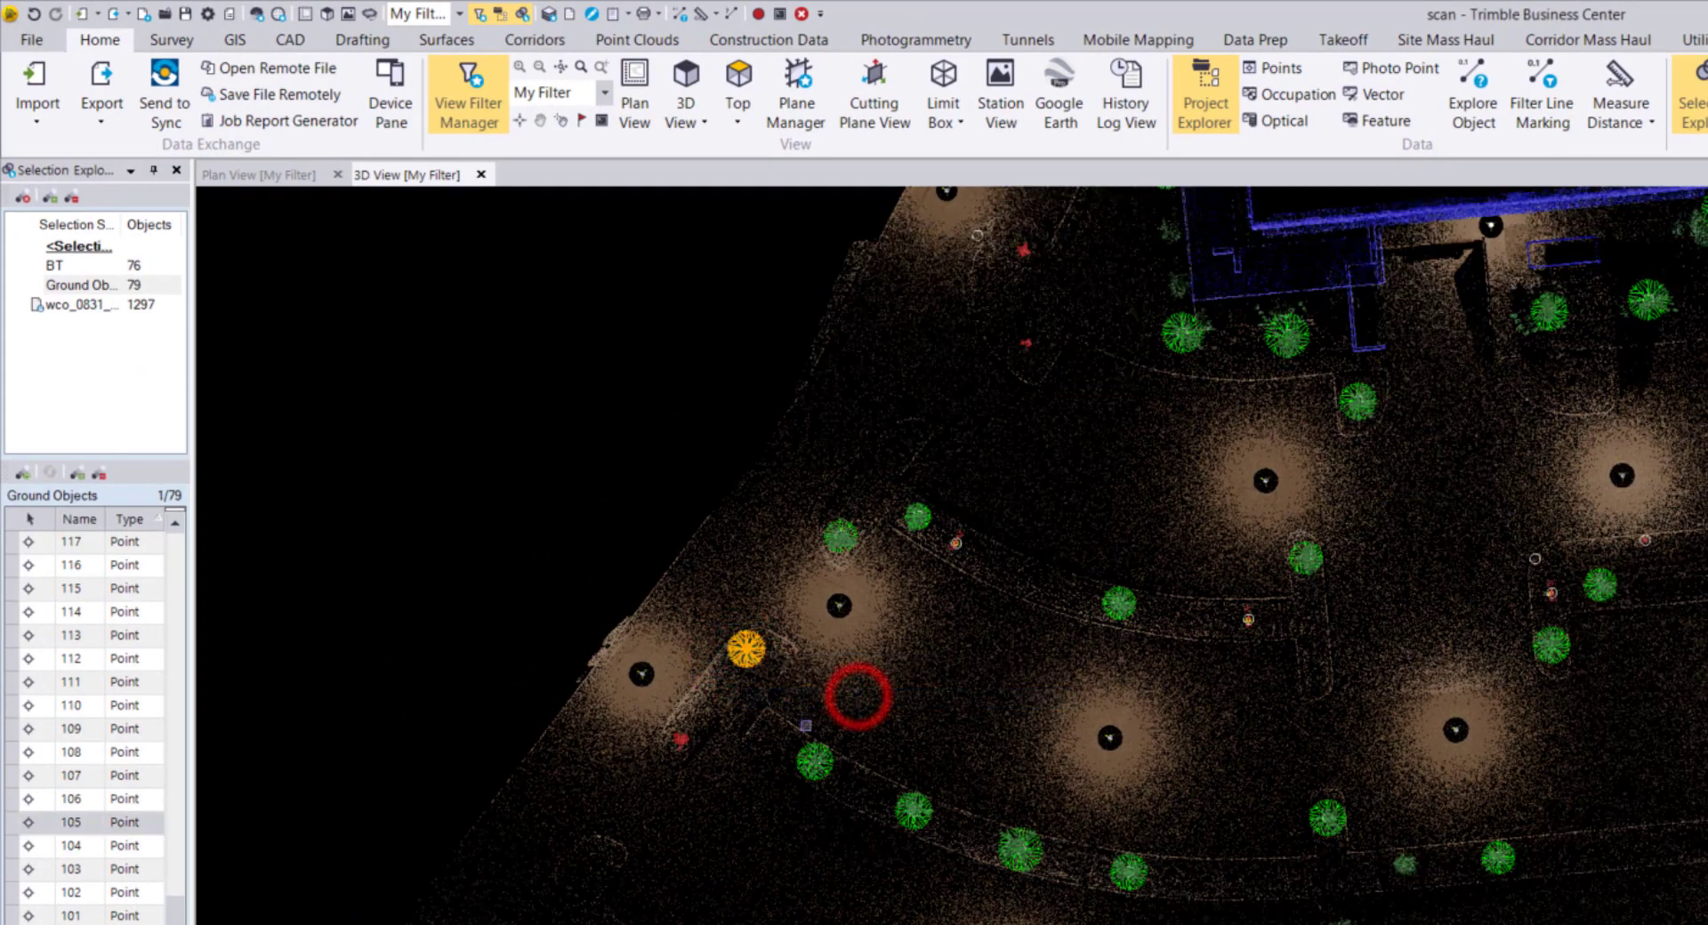
click(87, 200)
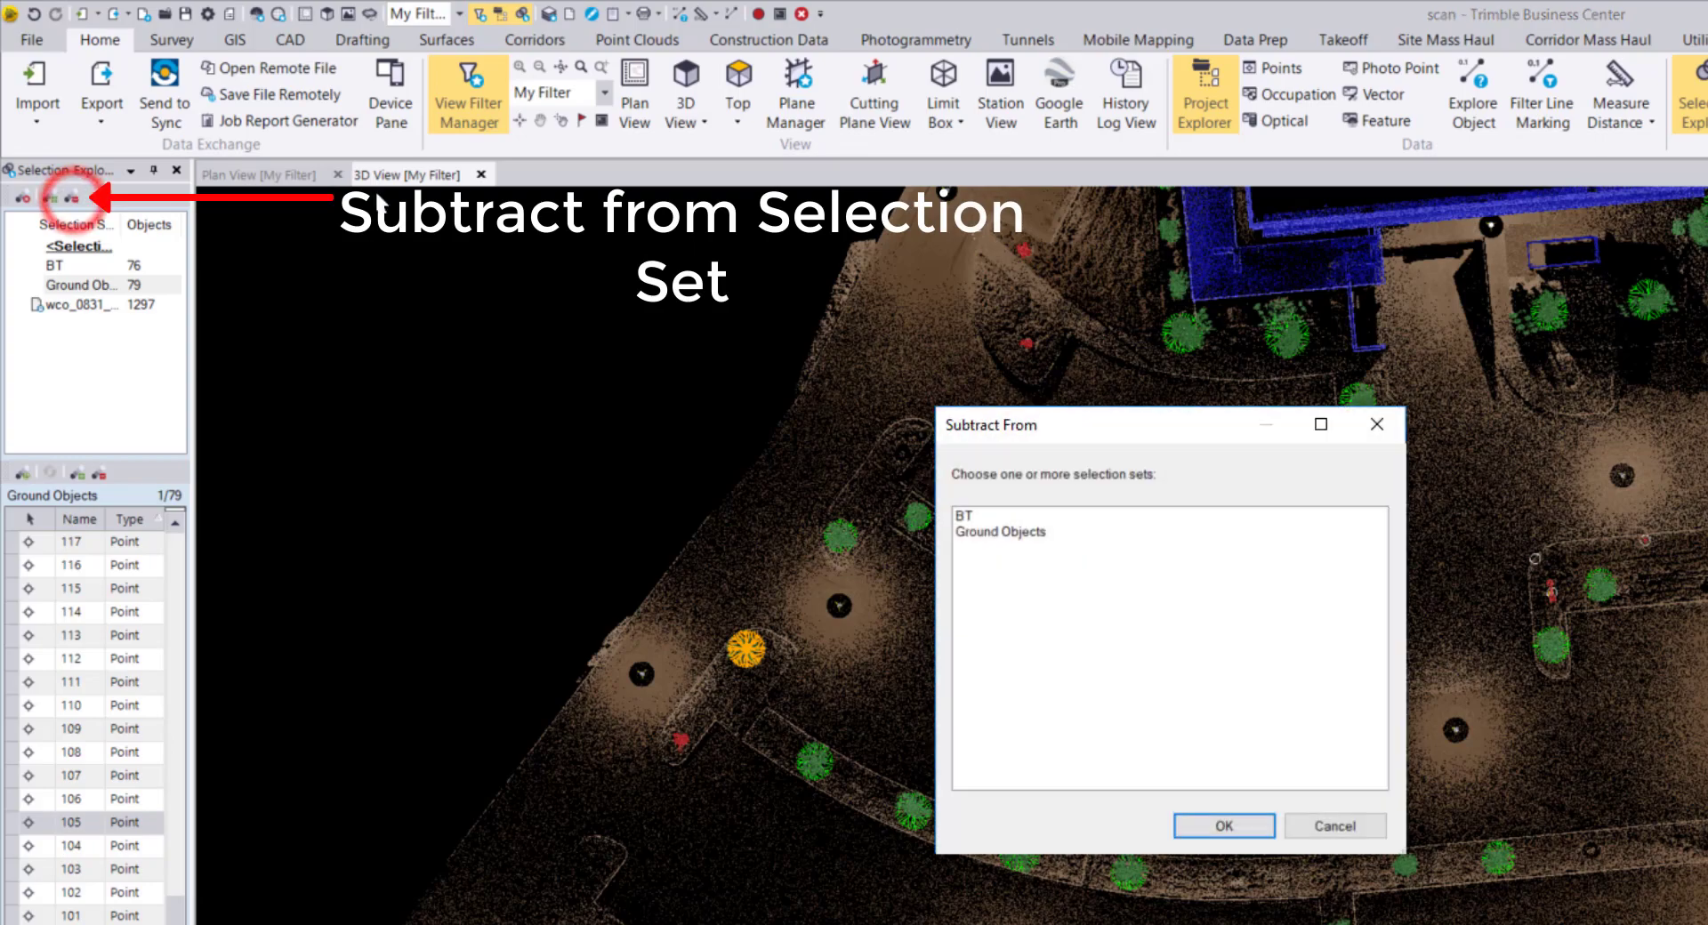
click(1027, 532)
click(1220, 820)
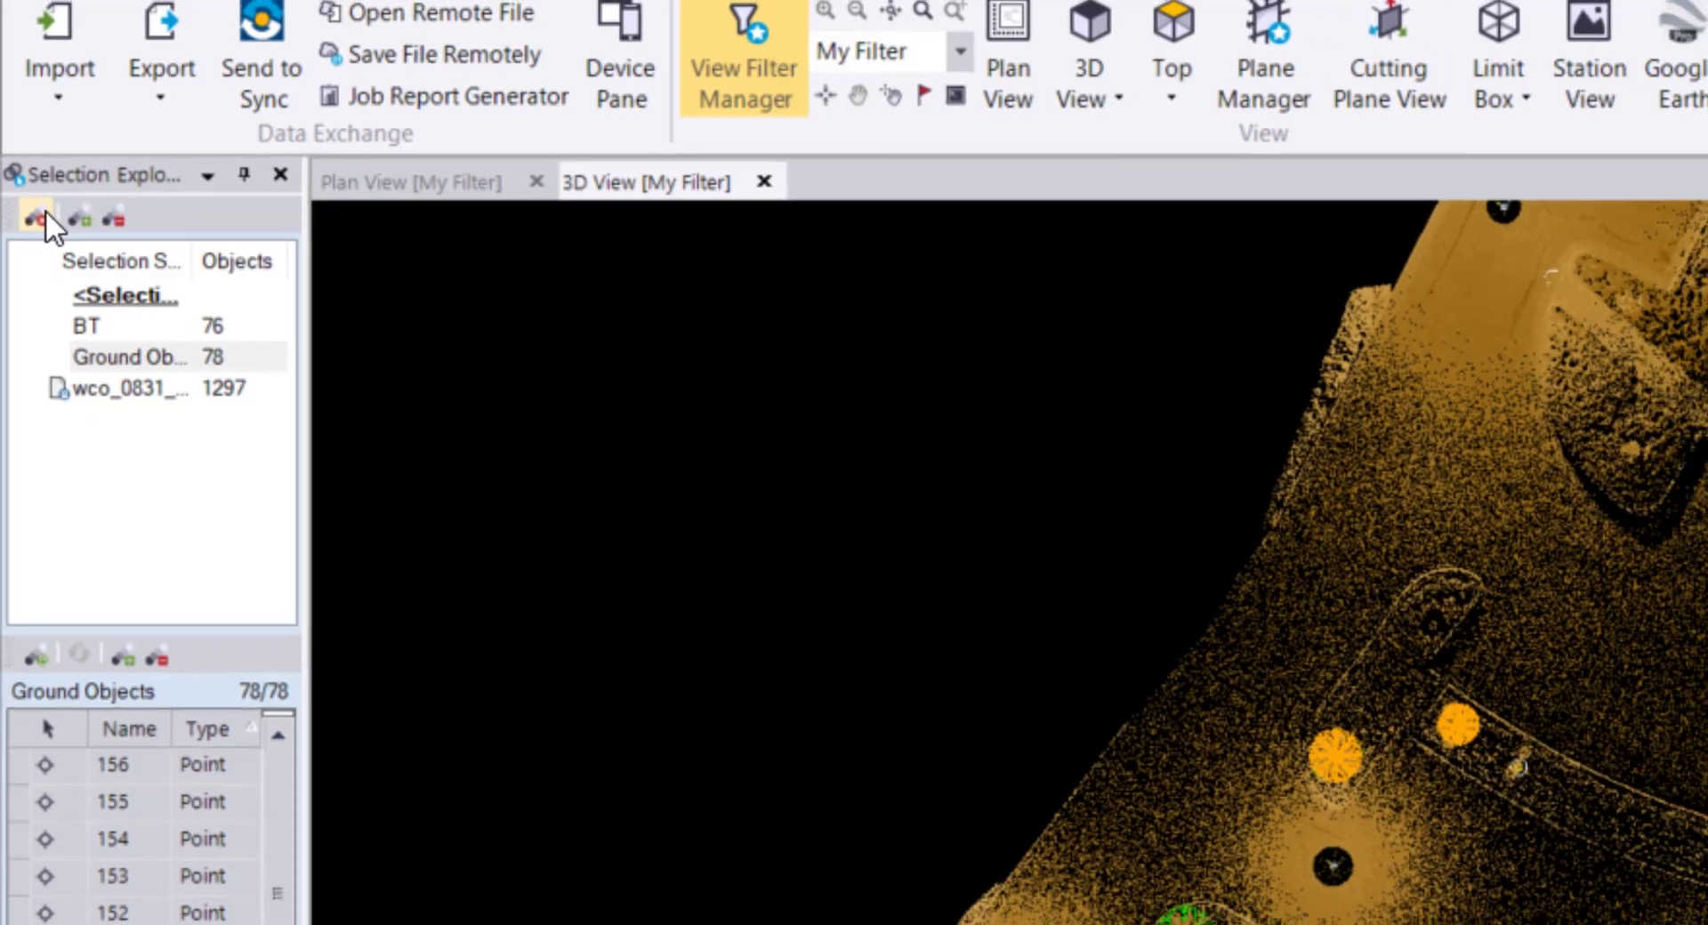
click(43, 213)
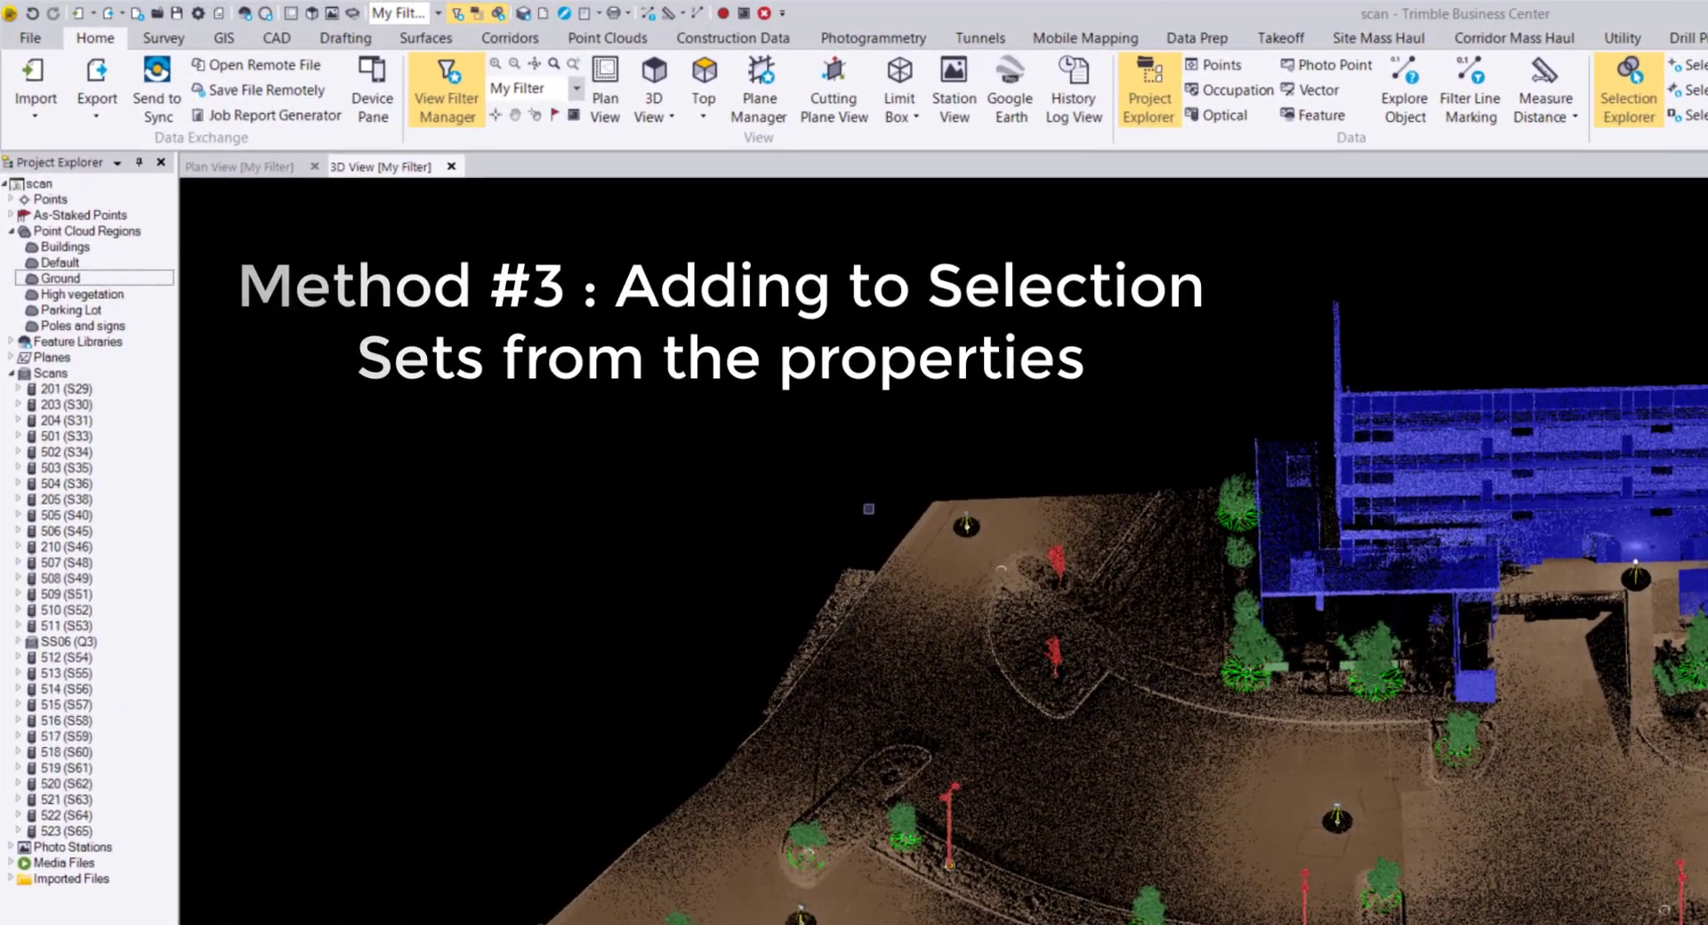
Locate station 508 (S49) in the 3D view, expand it in the tree and select Scan 14.
mouse_move(736, 396)
right_down()
mouse_move(844, 404)
mouse_move(987, 377)
right_up()
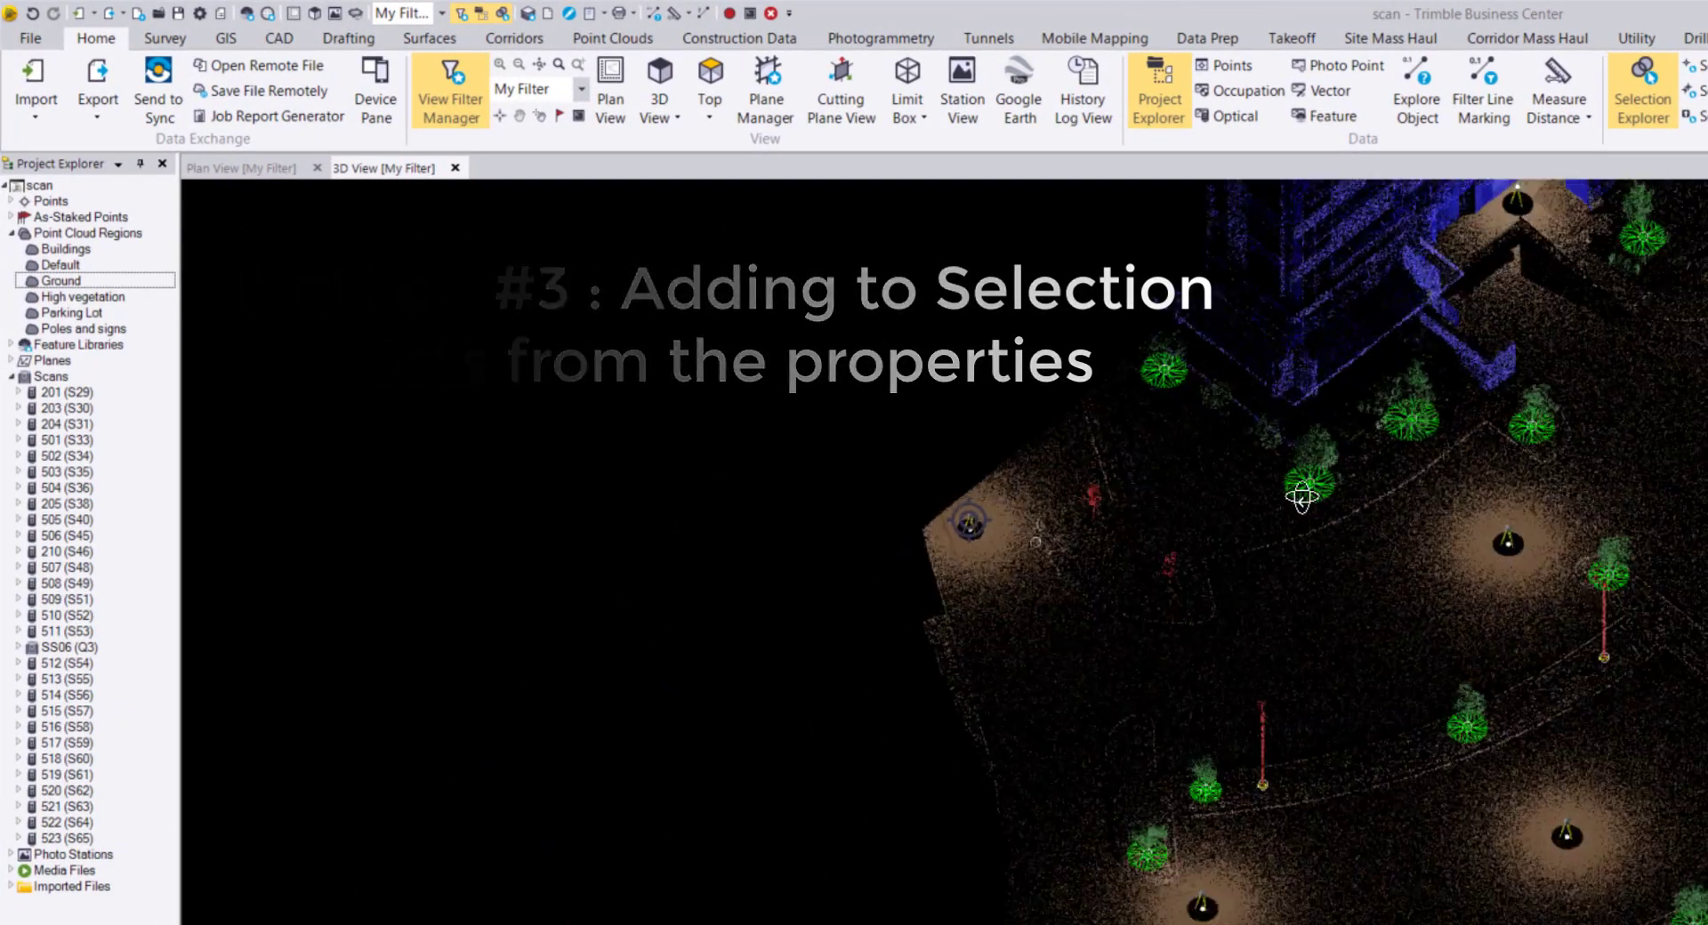
right_drag(1302, 497, 1254, 391)
middle_drag(1224, 391, 1174, 628)
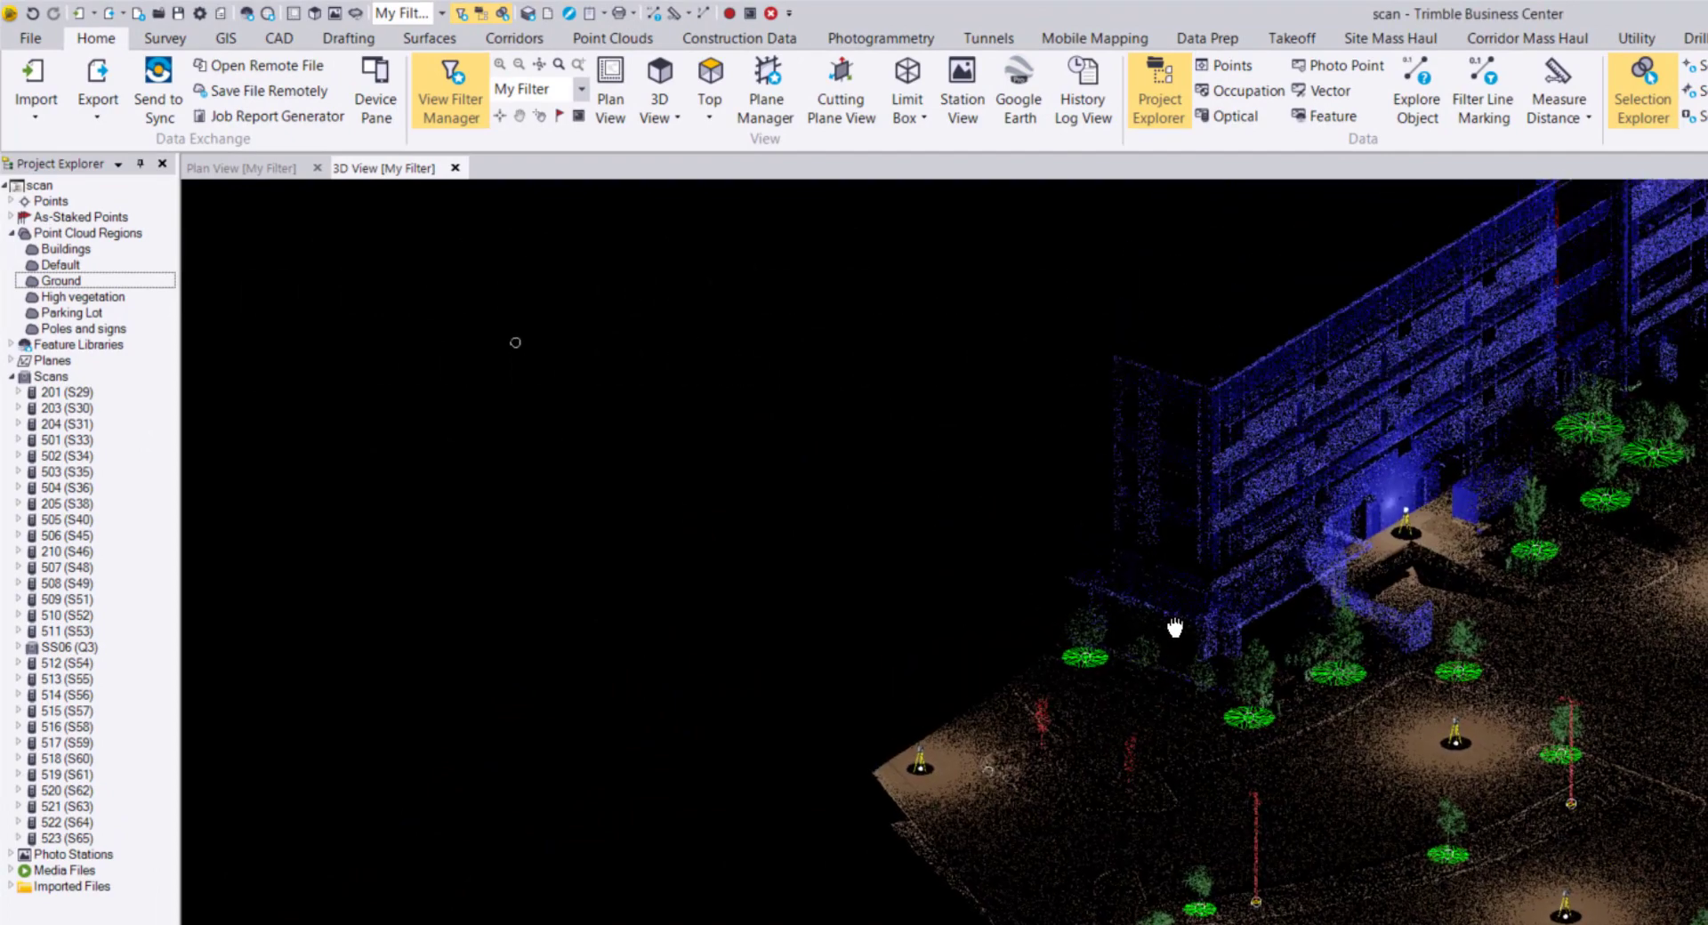
scroll(916, 761, up, 5)
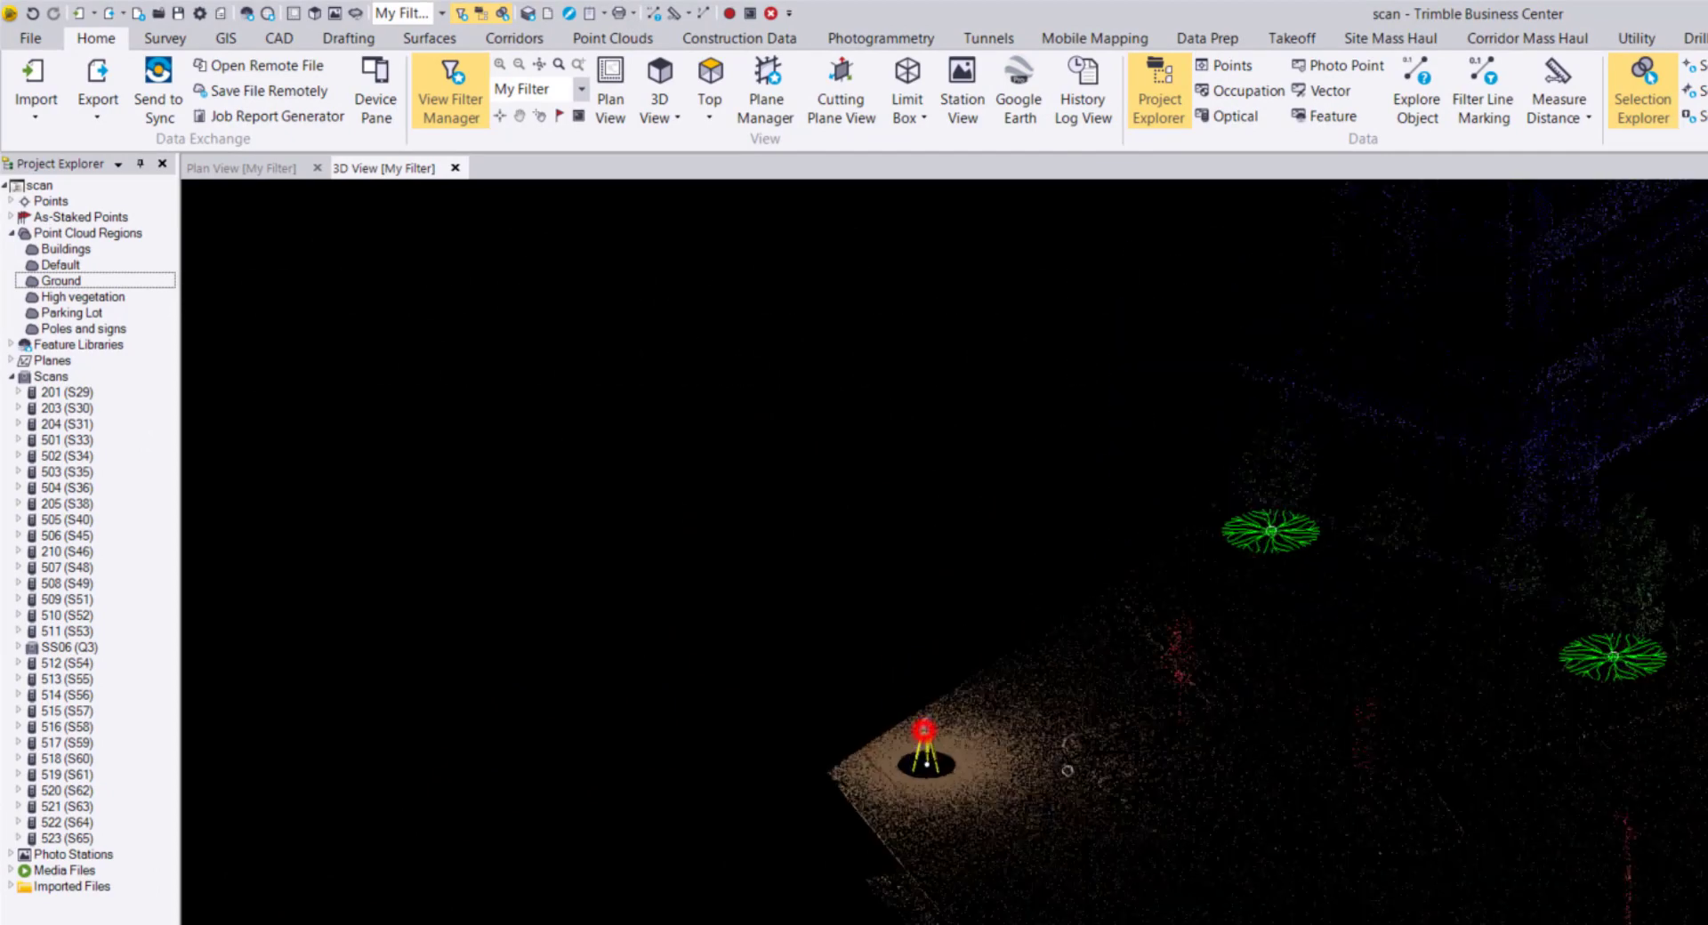
click(925, 731)
click(1057, 747)
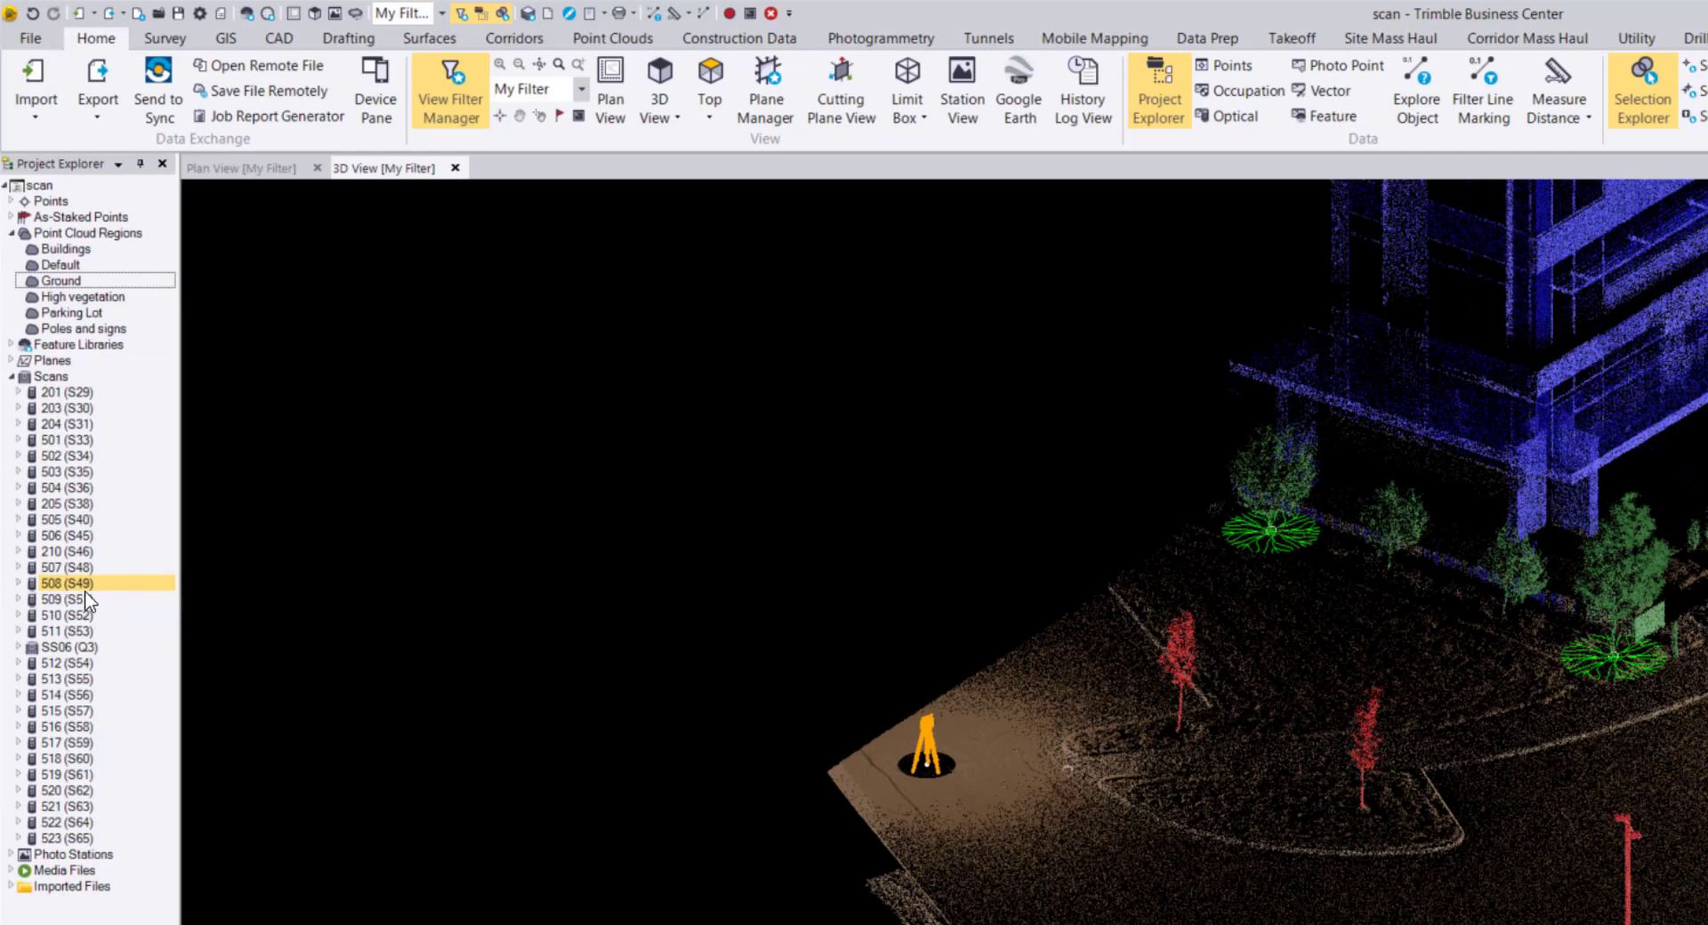
click(19, 583)
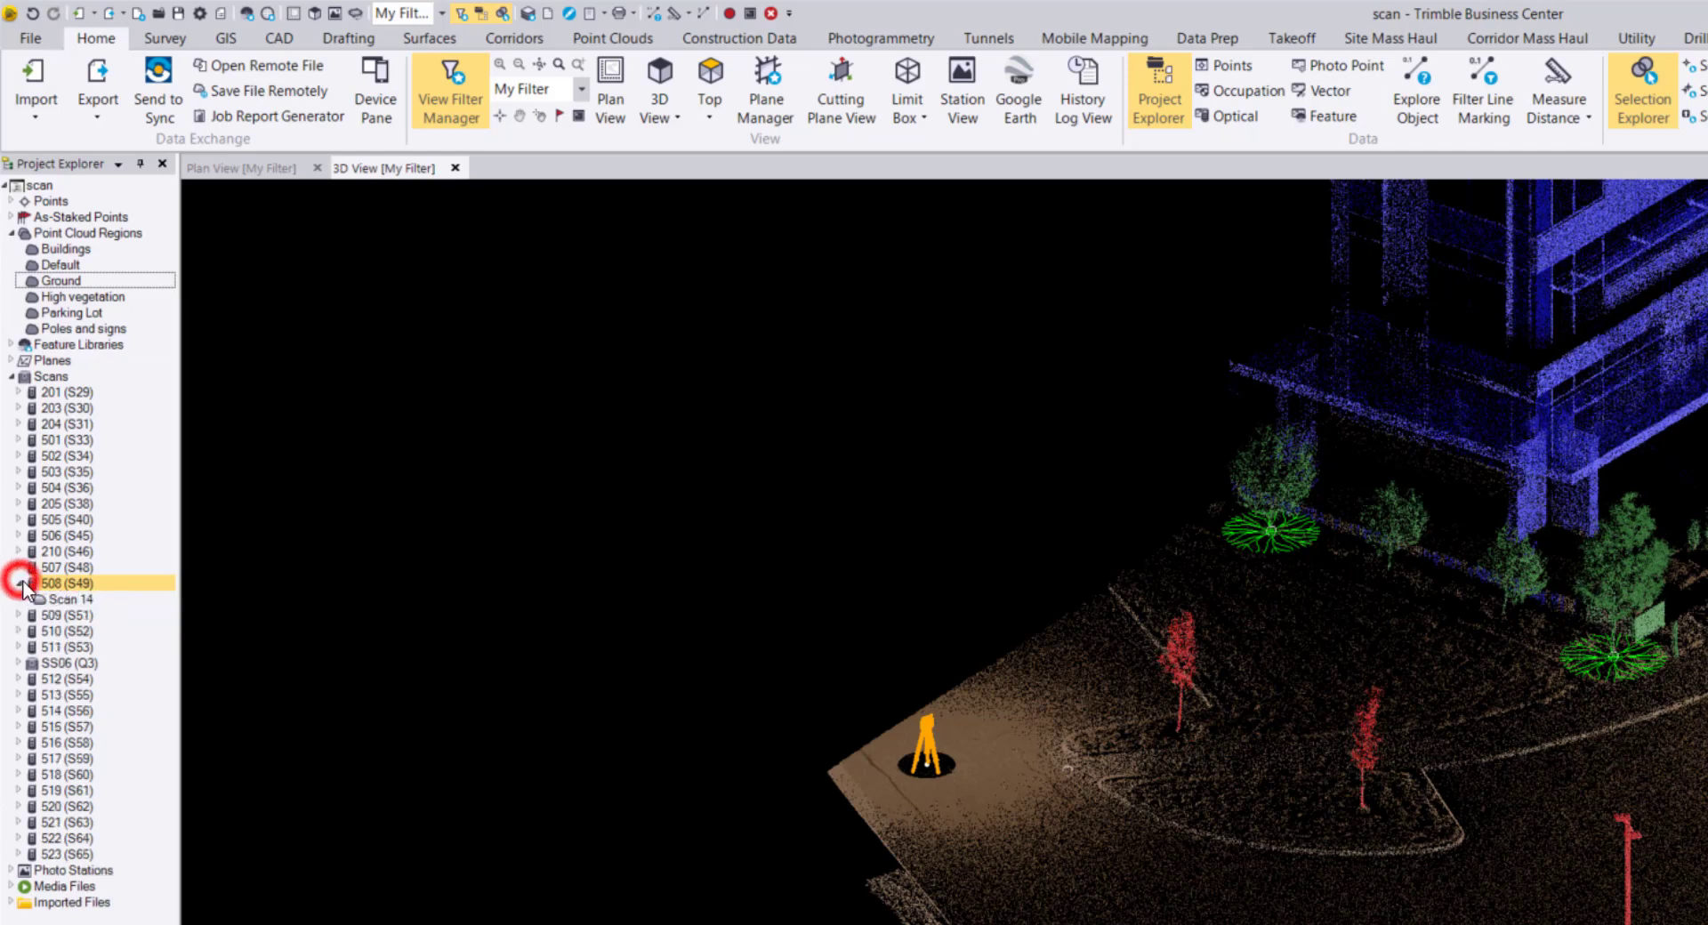
click(72, 599)
Through Scan 14's Properties, add it to a new selection set named 'Building Left'.
right_click(78, 608)
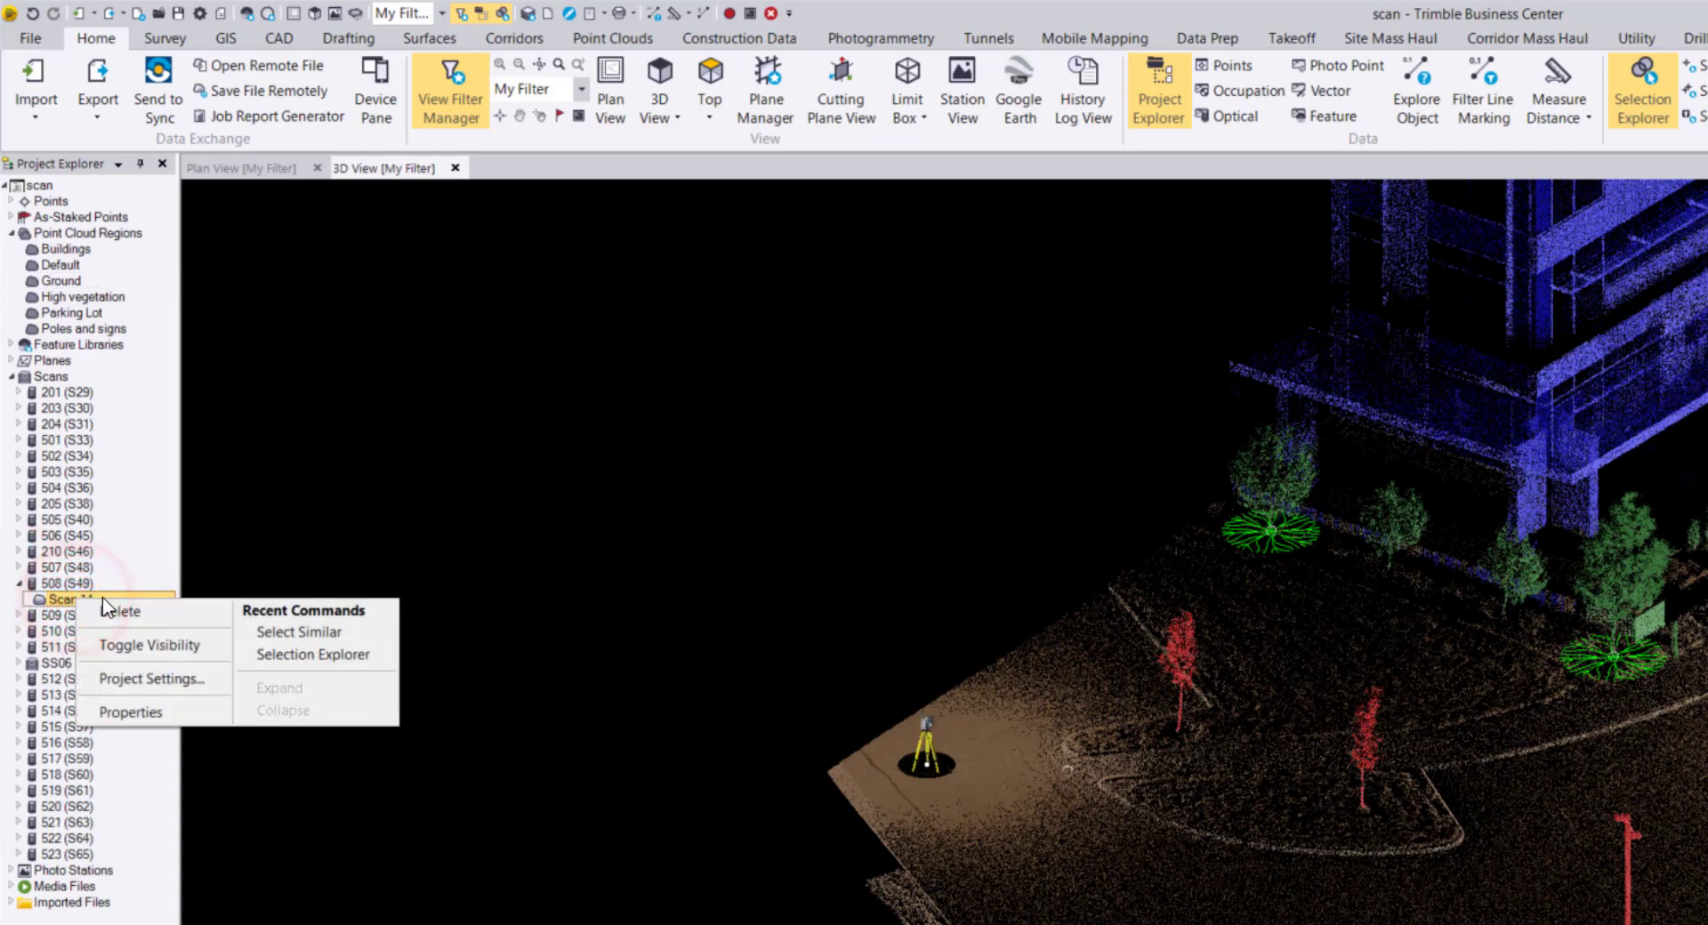
click(199, 708)
click(378, 314)
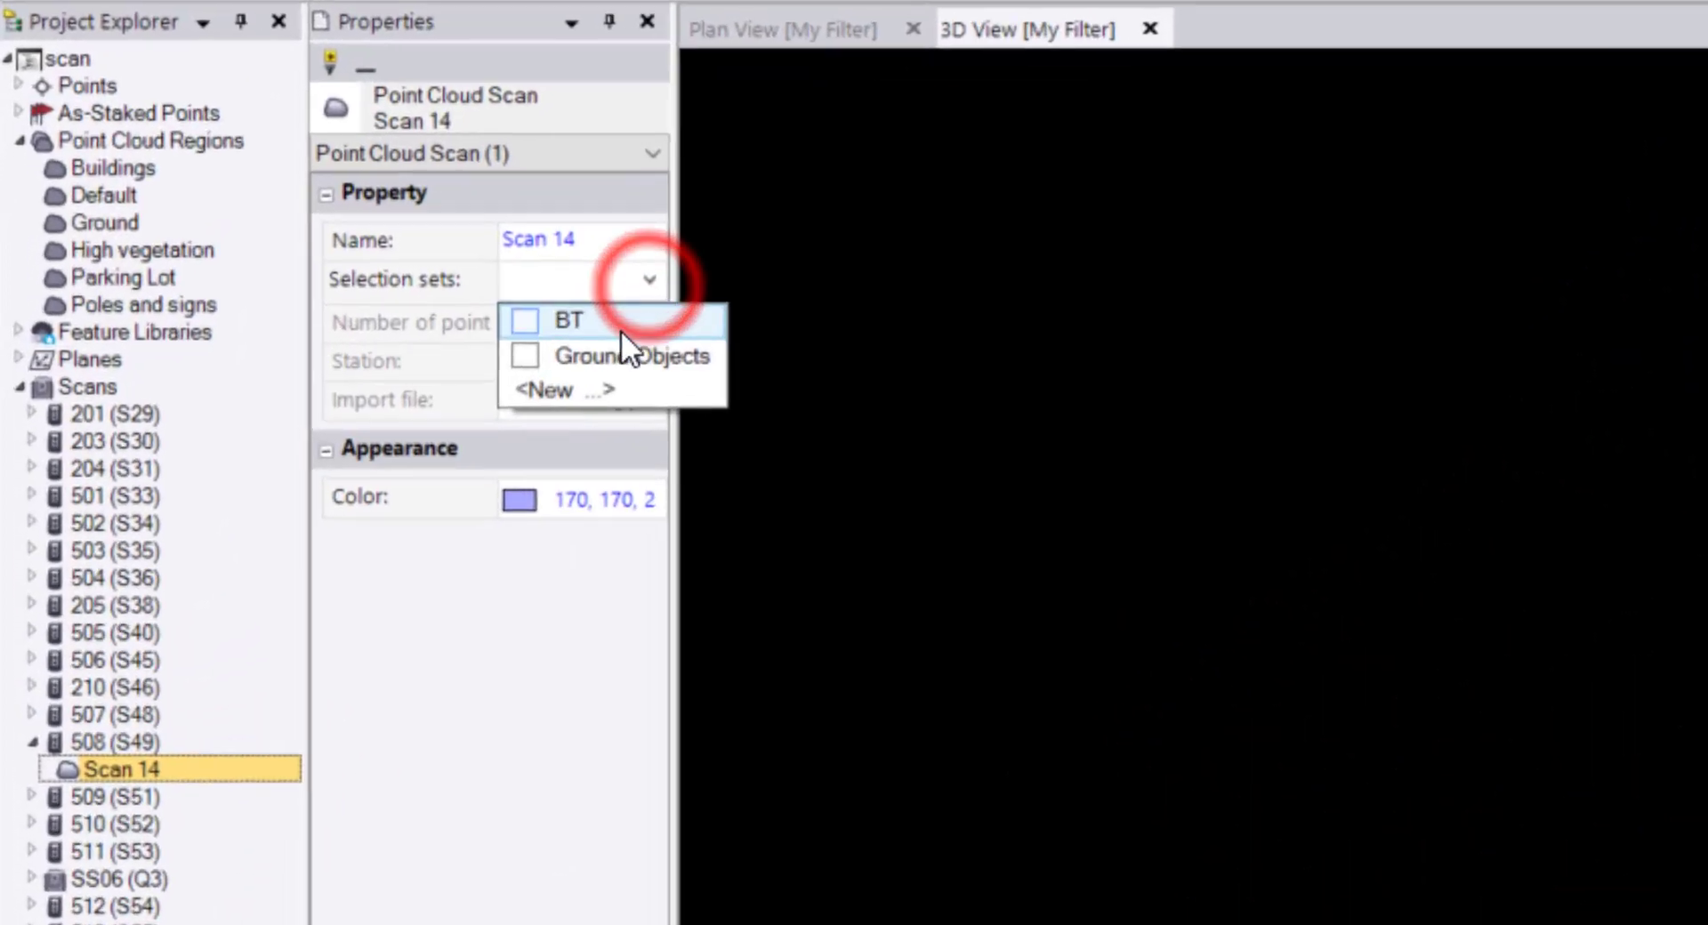
click(626, 386)
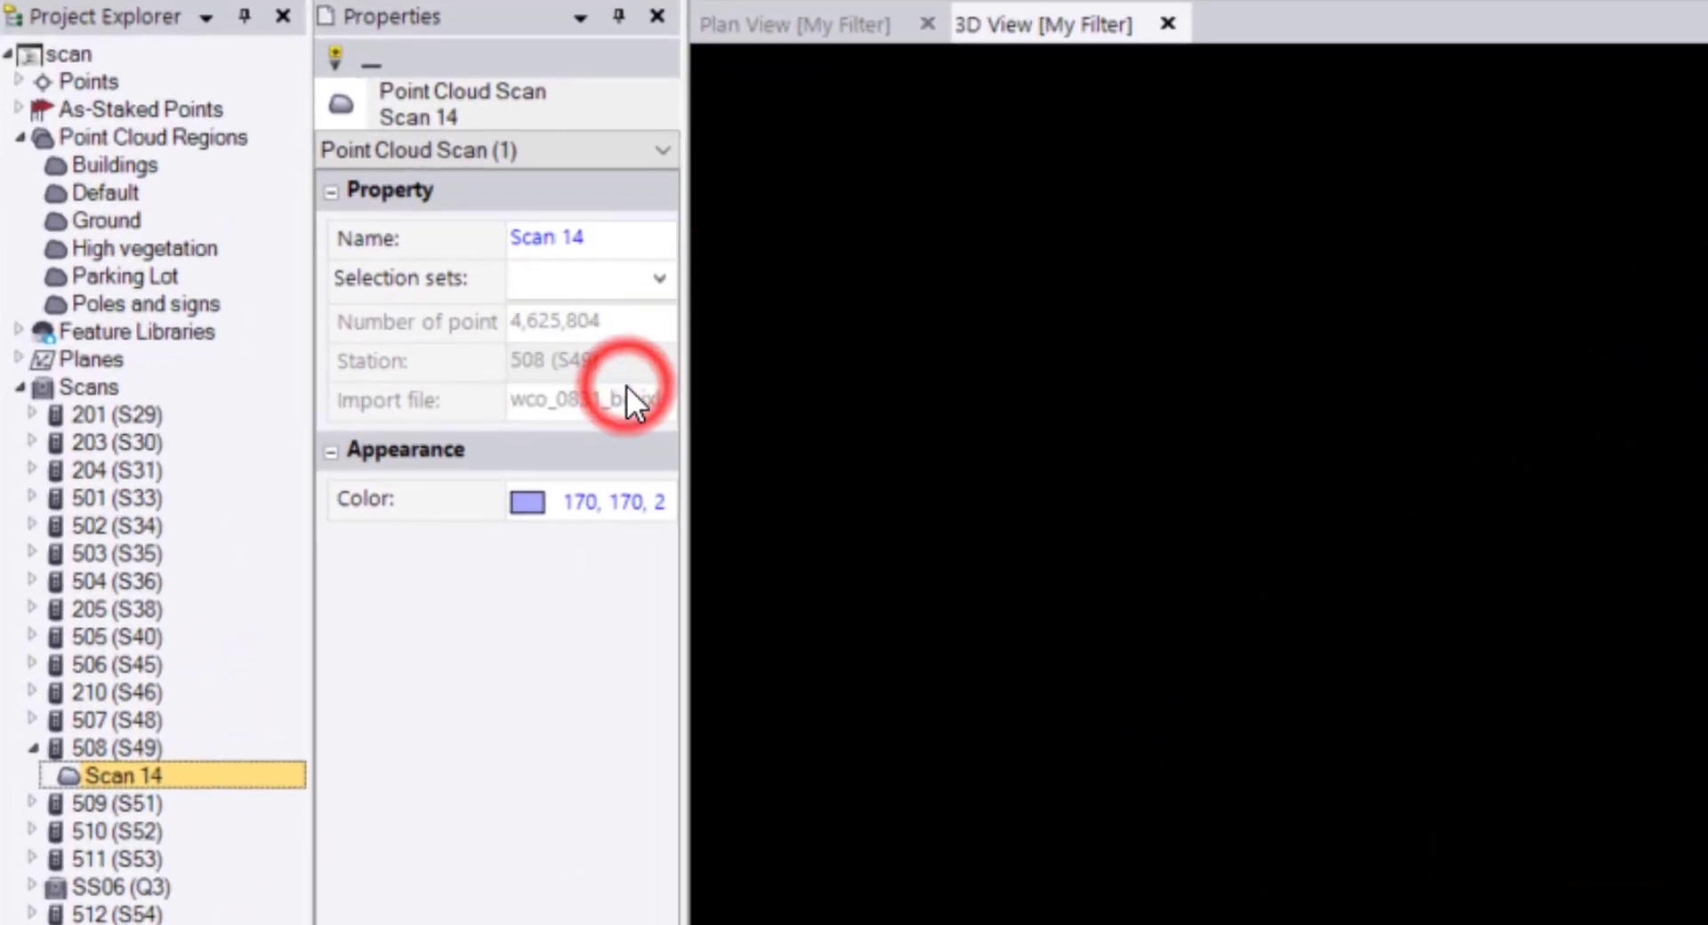
text(Building Lot)
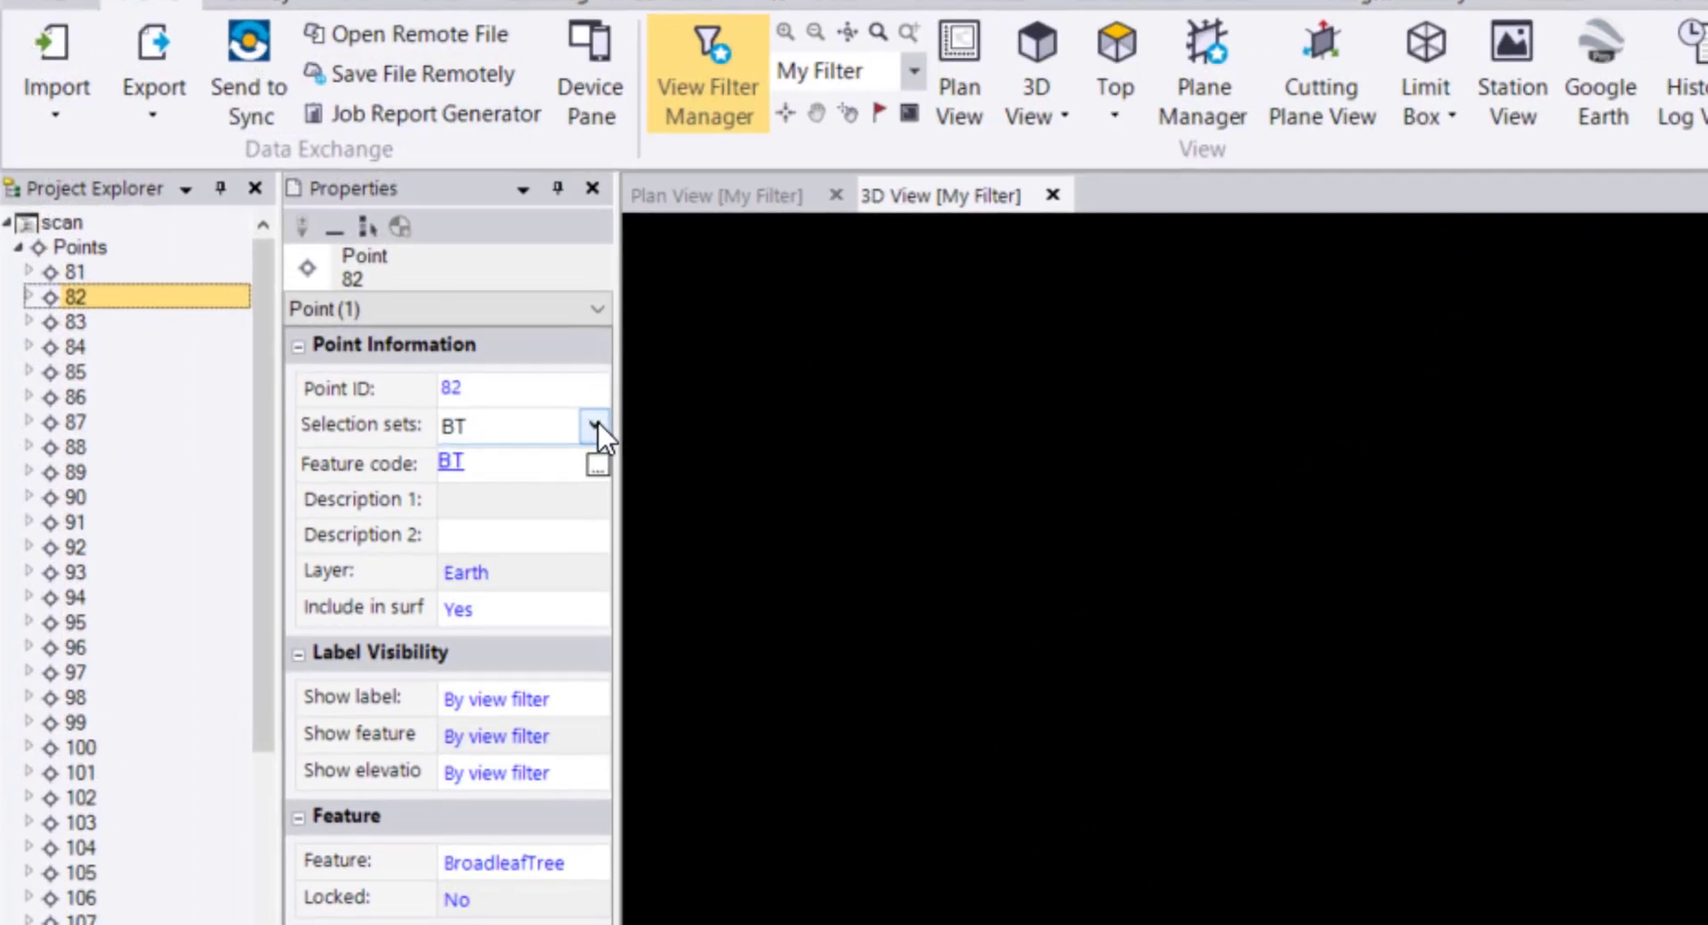
click(594, 424)
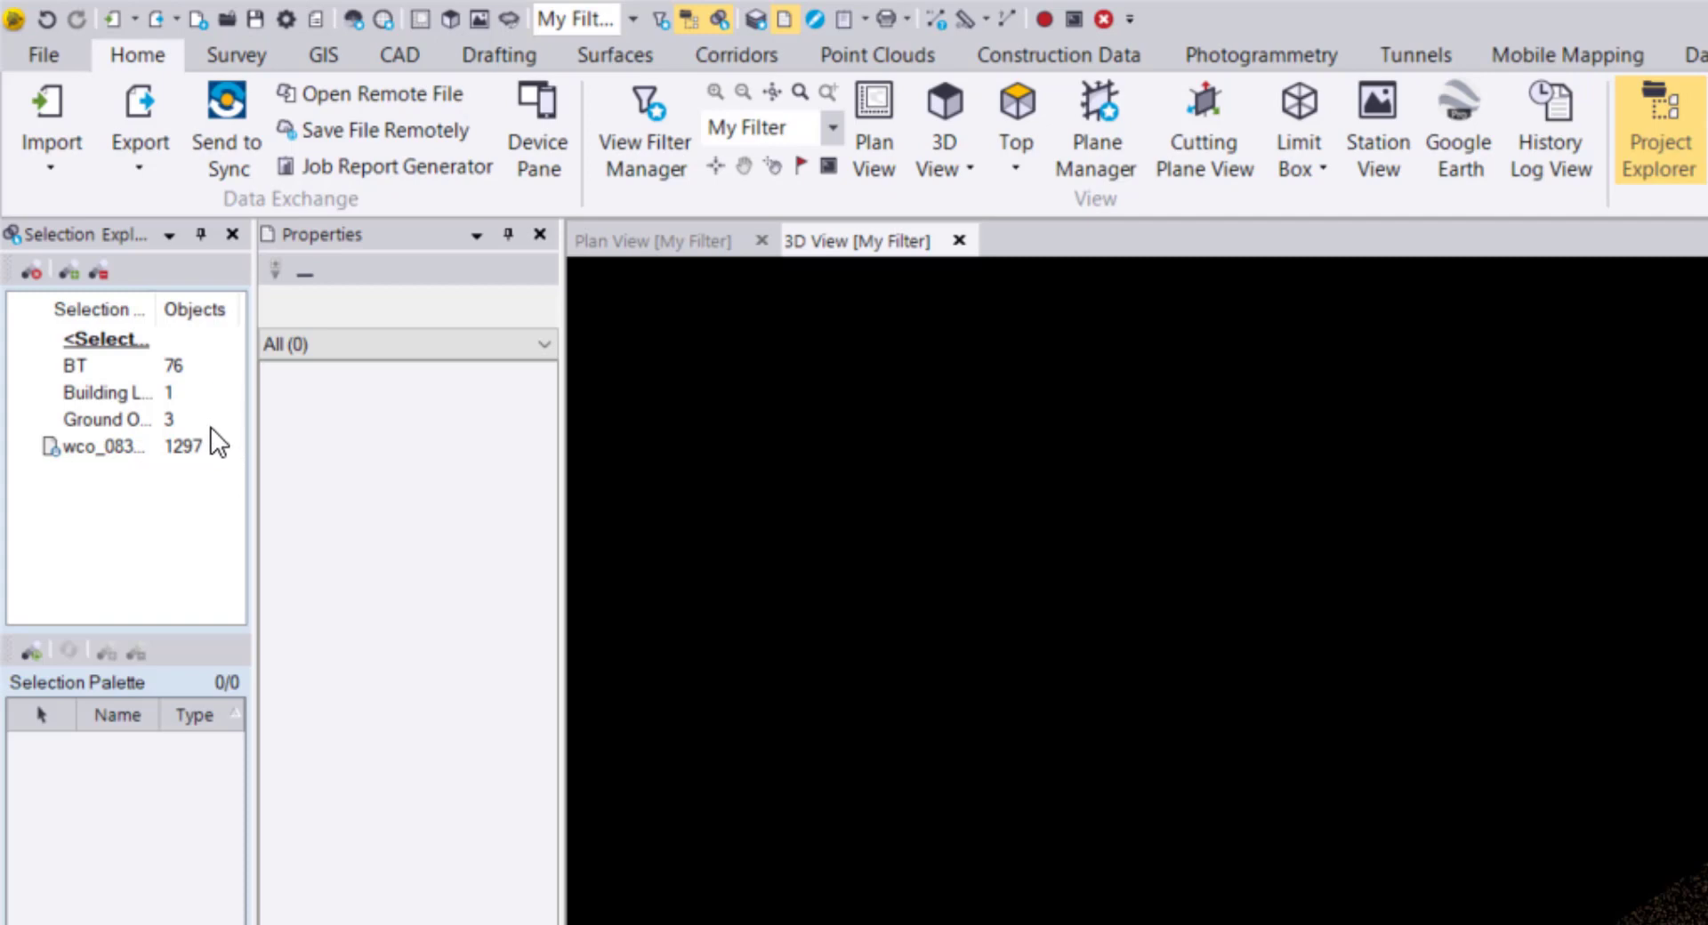
Set the view filter to display all members of the BT and Building Left sets.
click(673, 169)
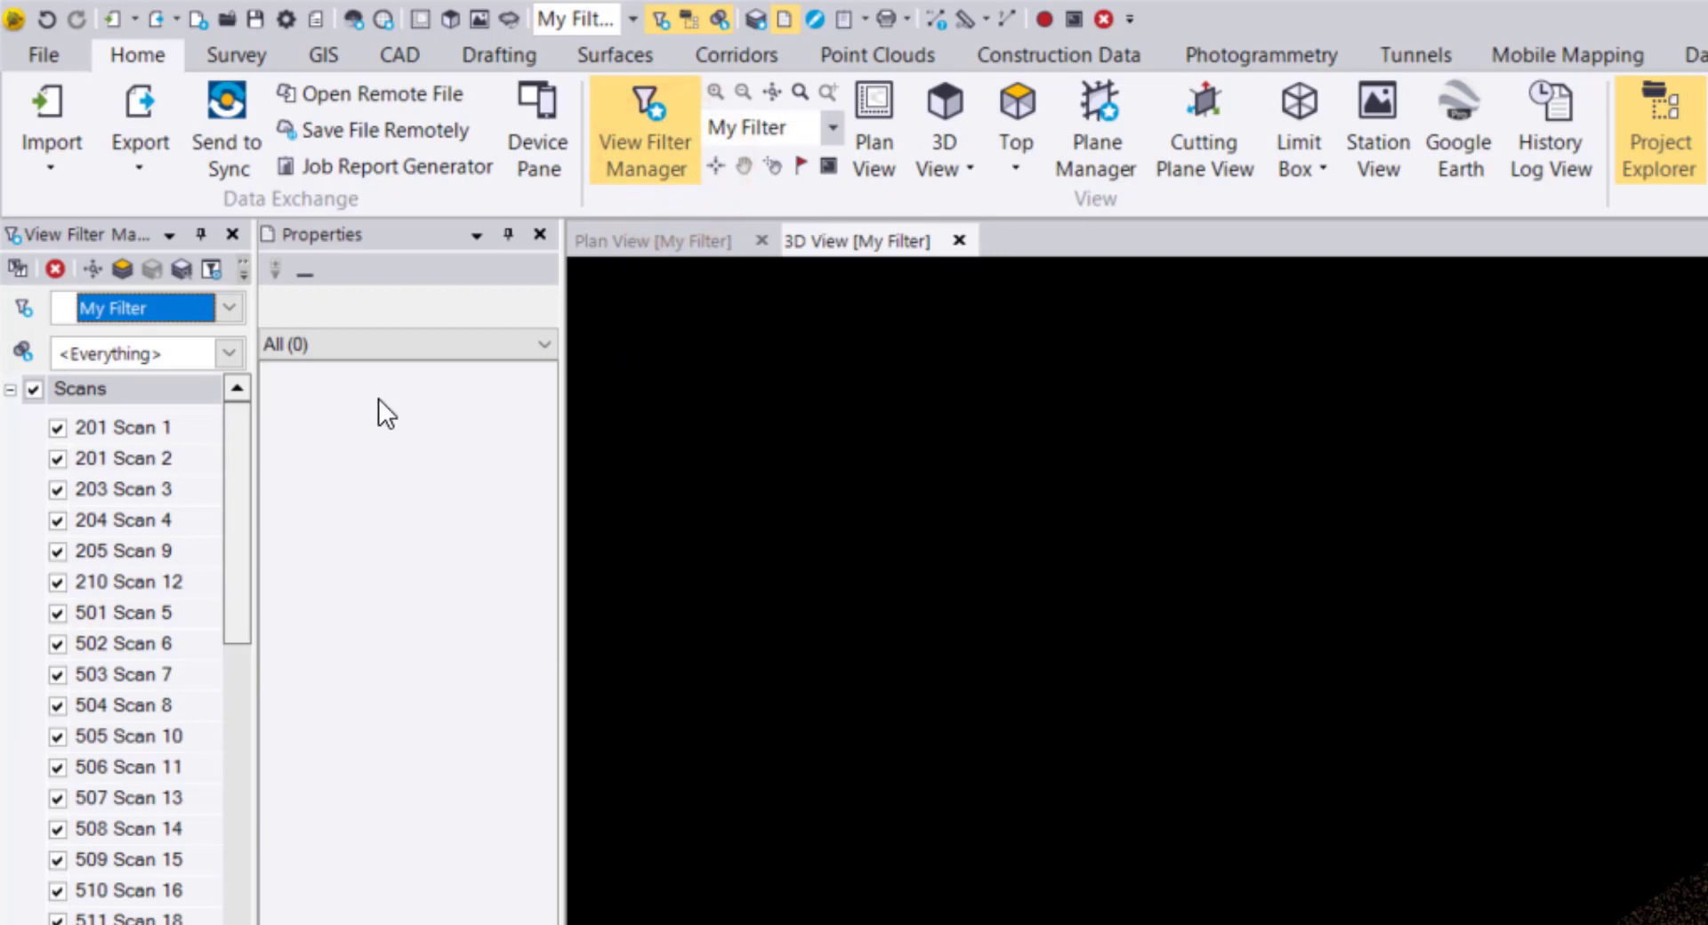
click(238, 353)
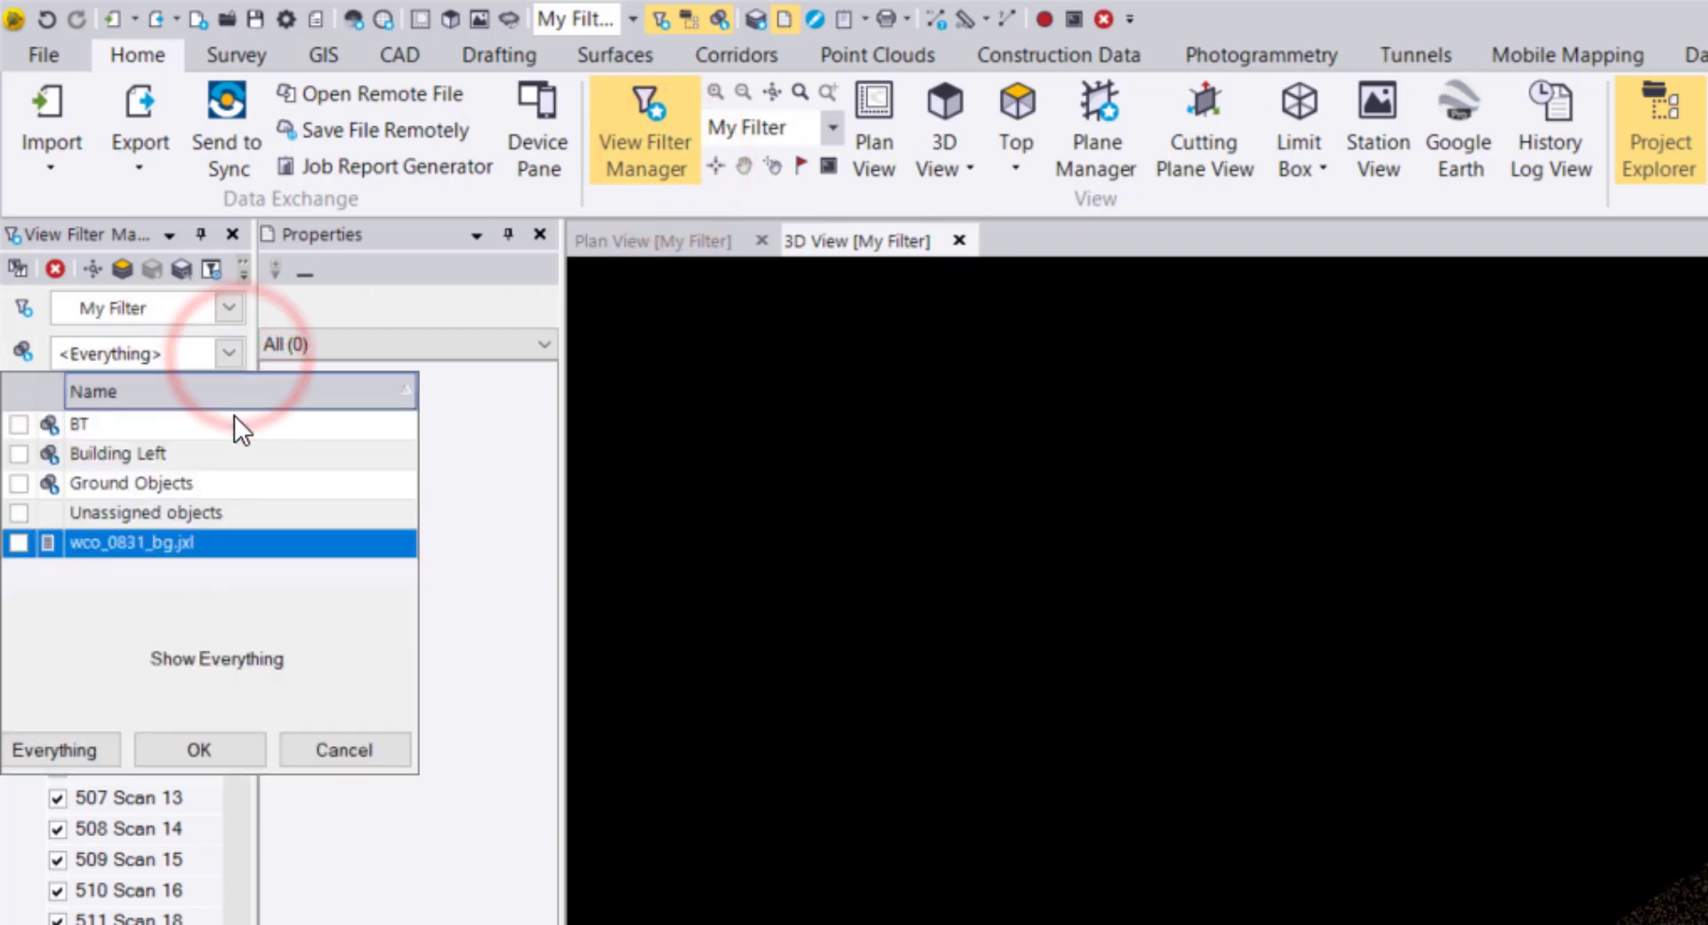
click(18, 425)
click(18, 454)
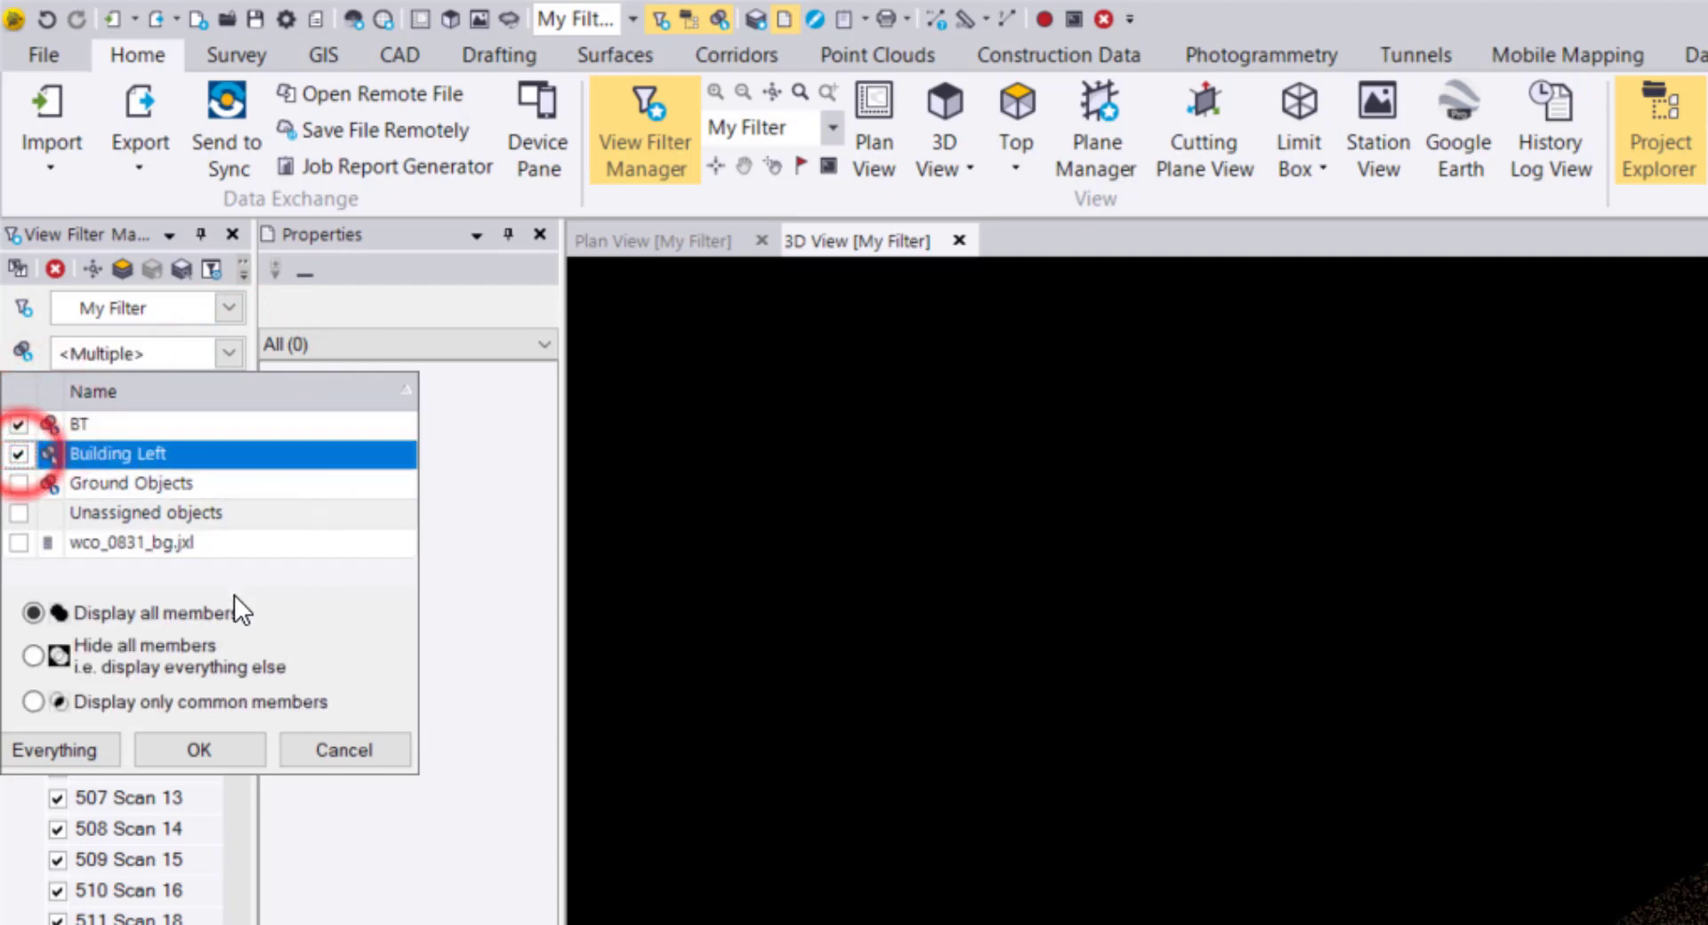
click(200, 750)
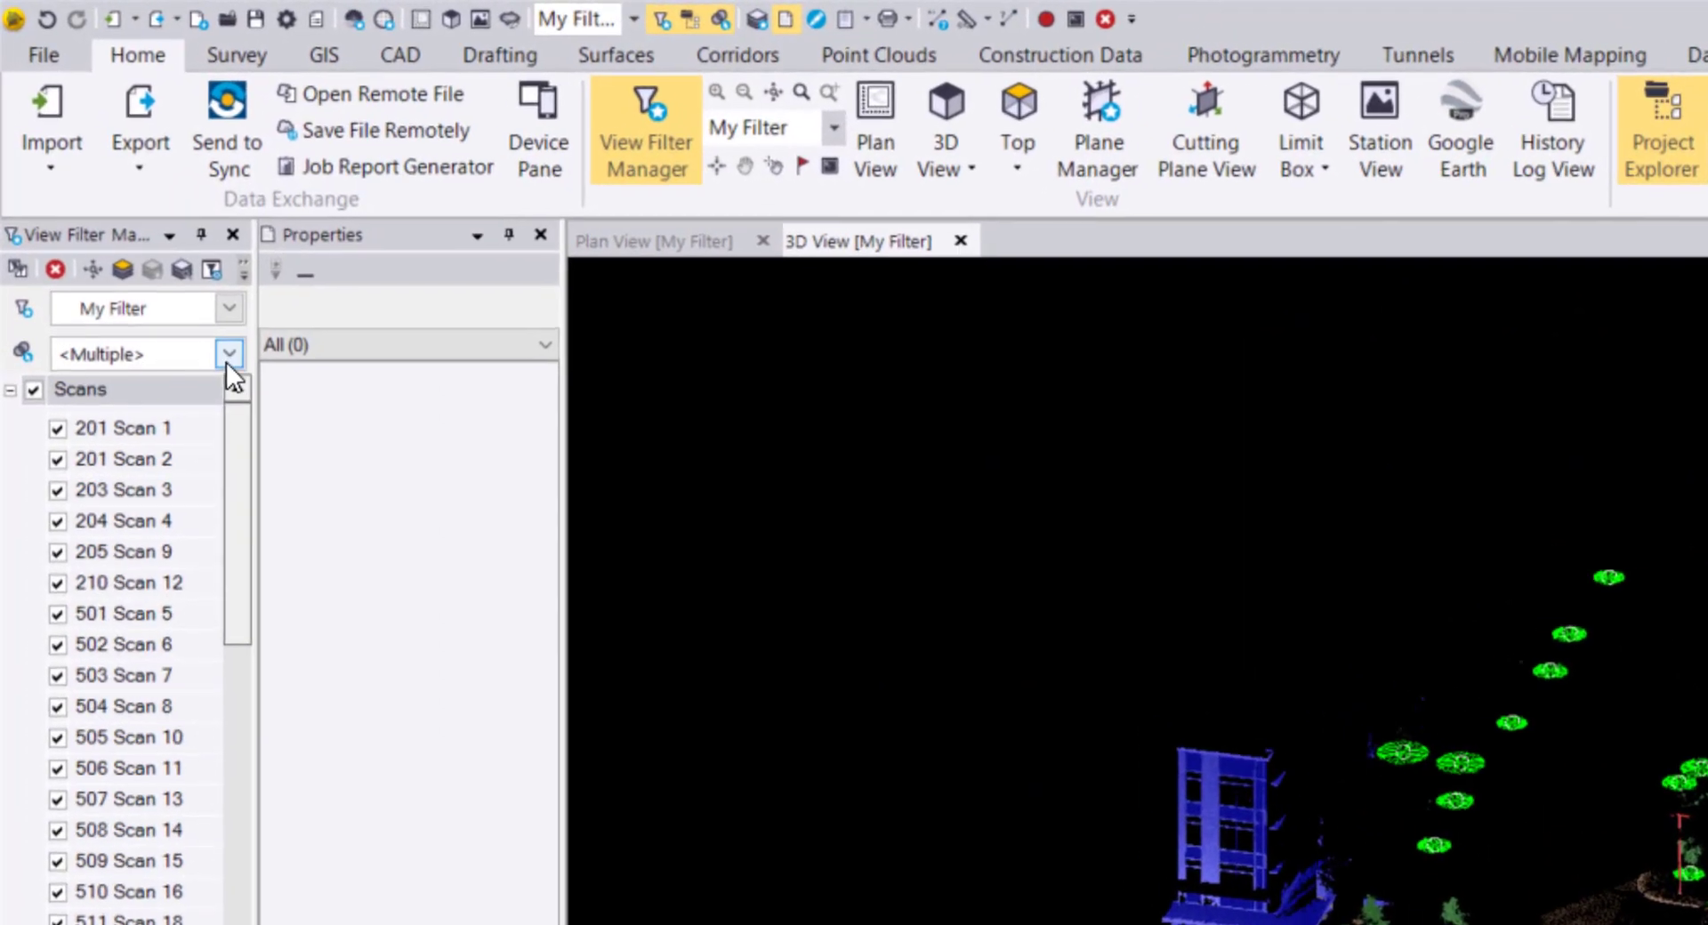
Swap BT for Ground Objects in the filter, showing only members common to Building Left and Ground Objects.
click(121, 186)
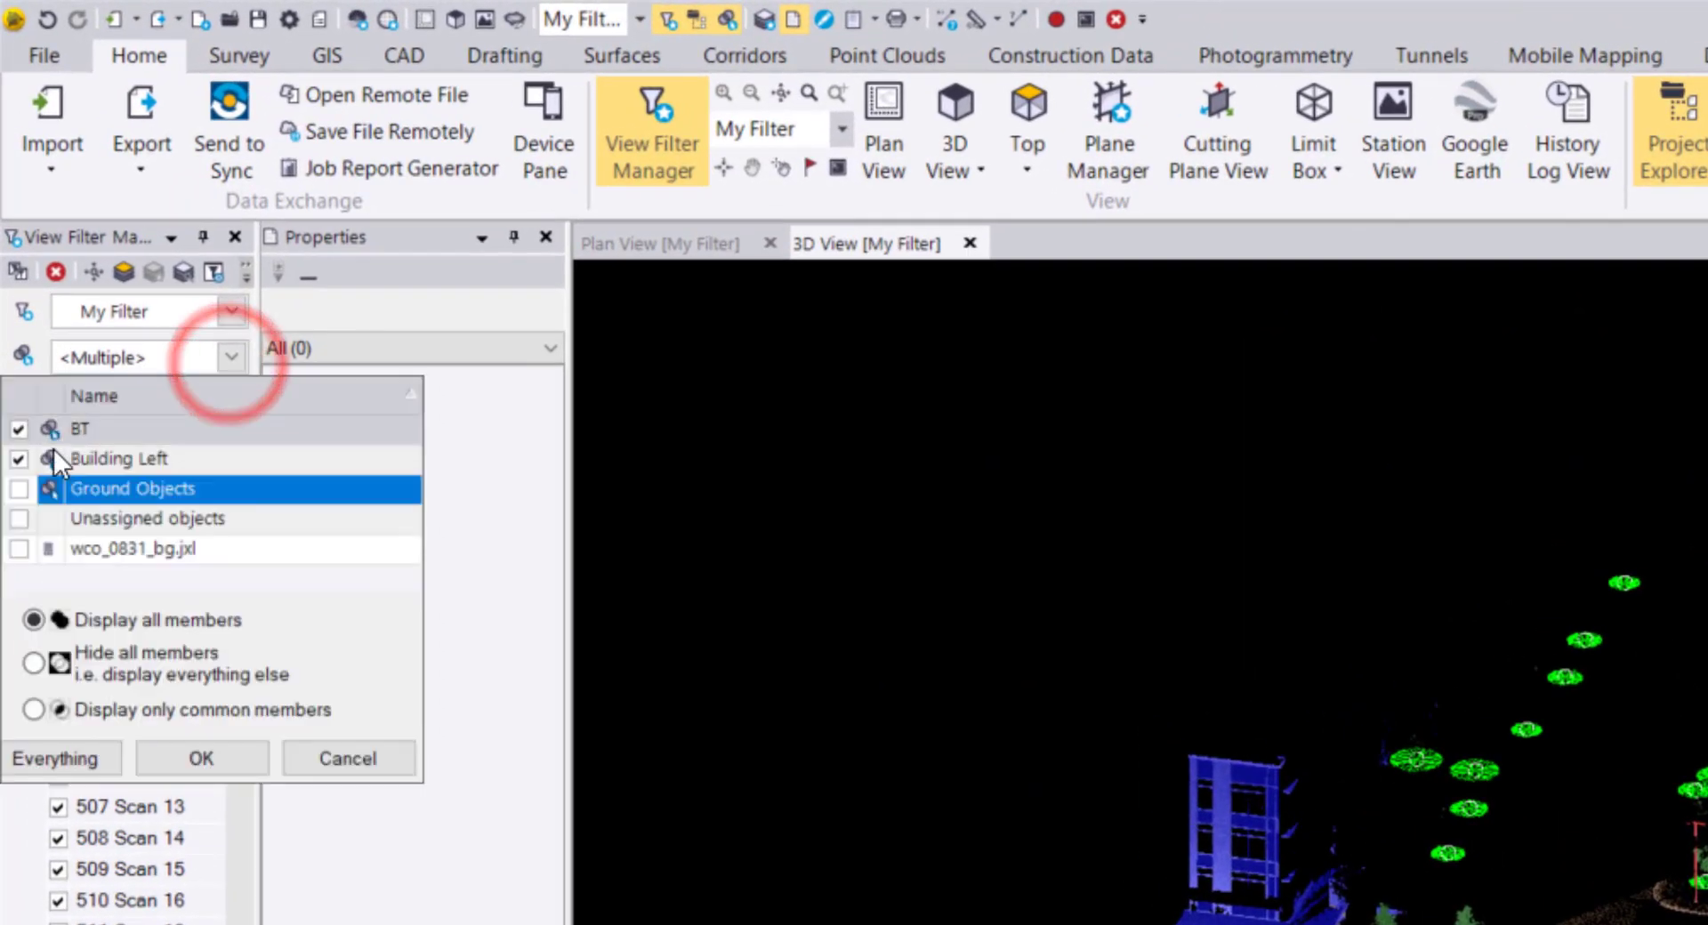
click(18, 430)
click(20, 489)
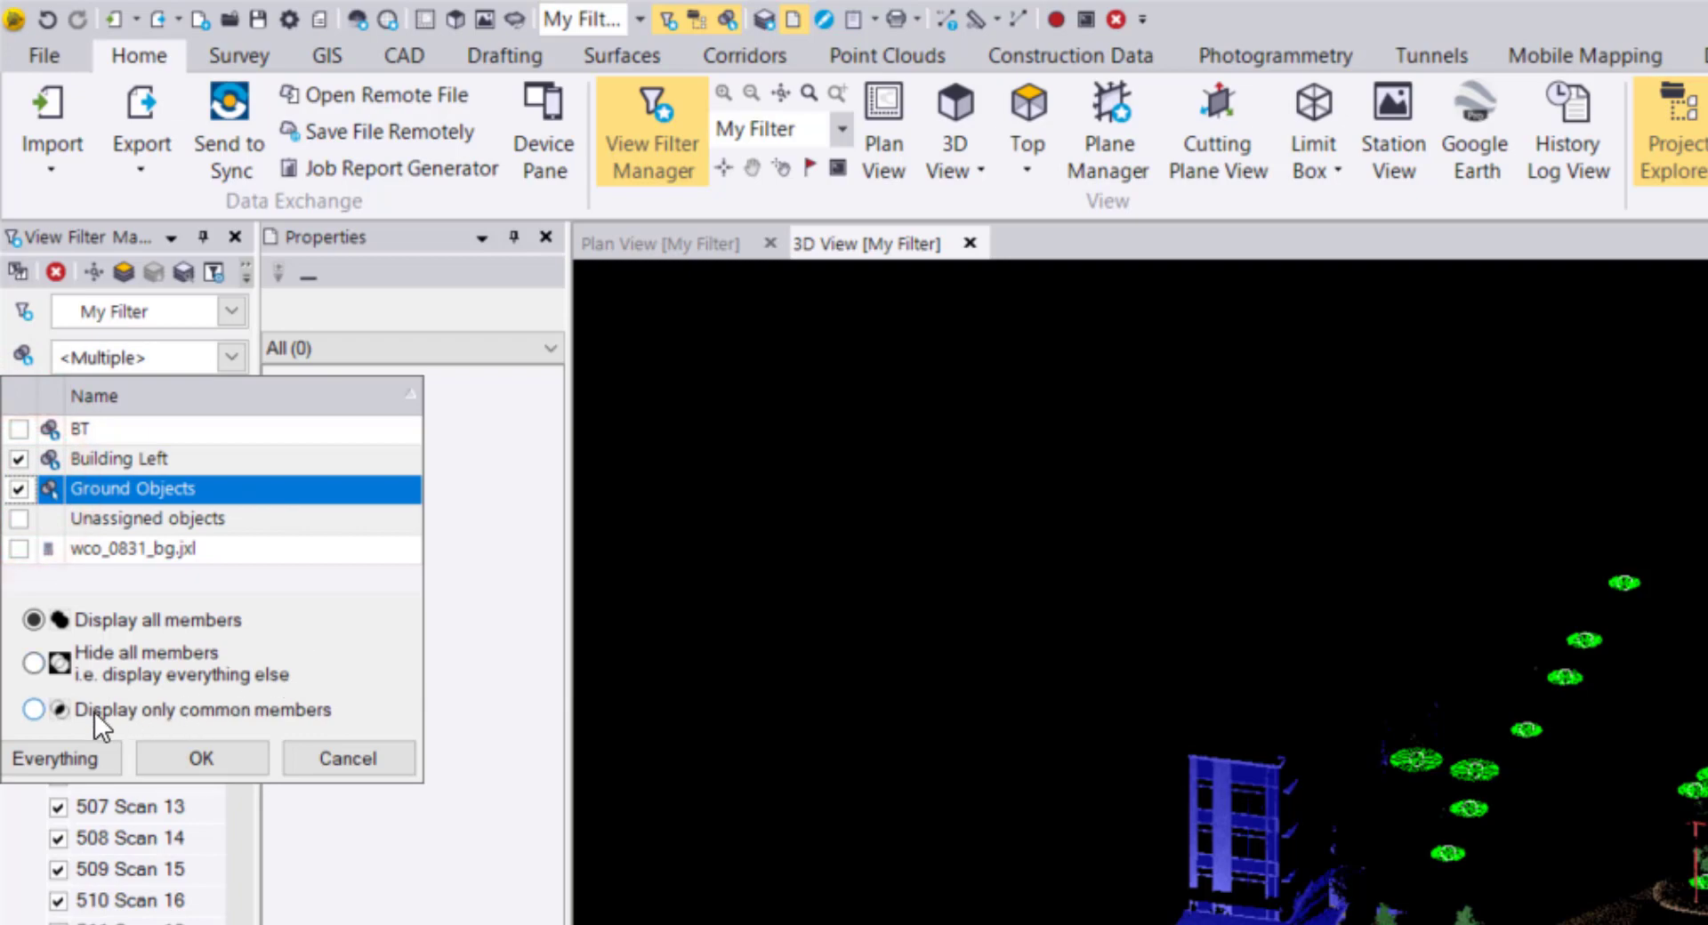
click(95, 711)
click(203, 758)
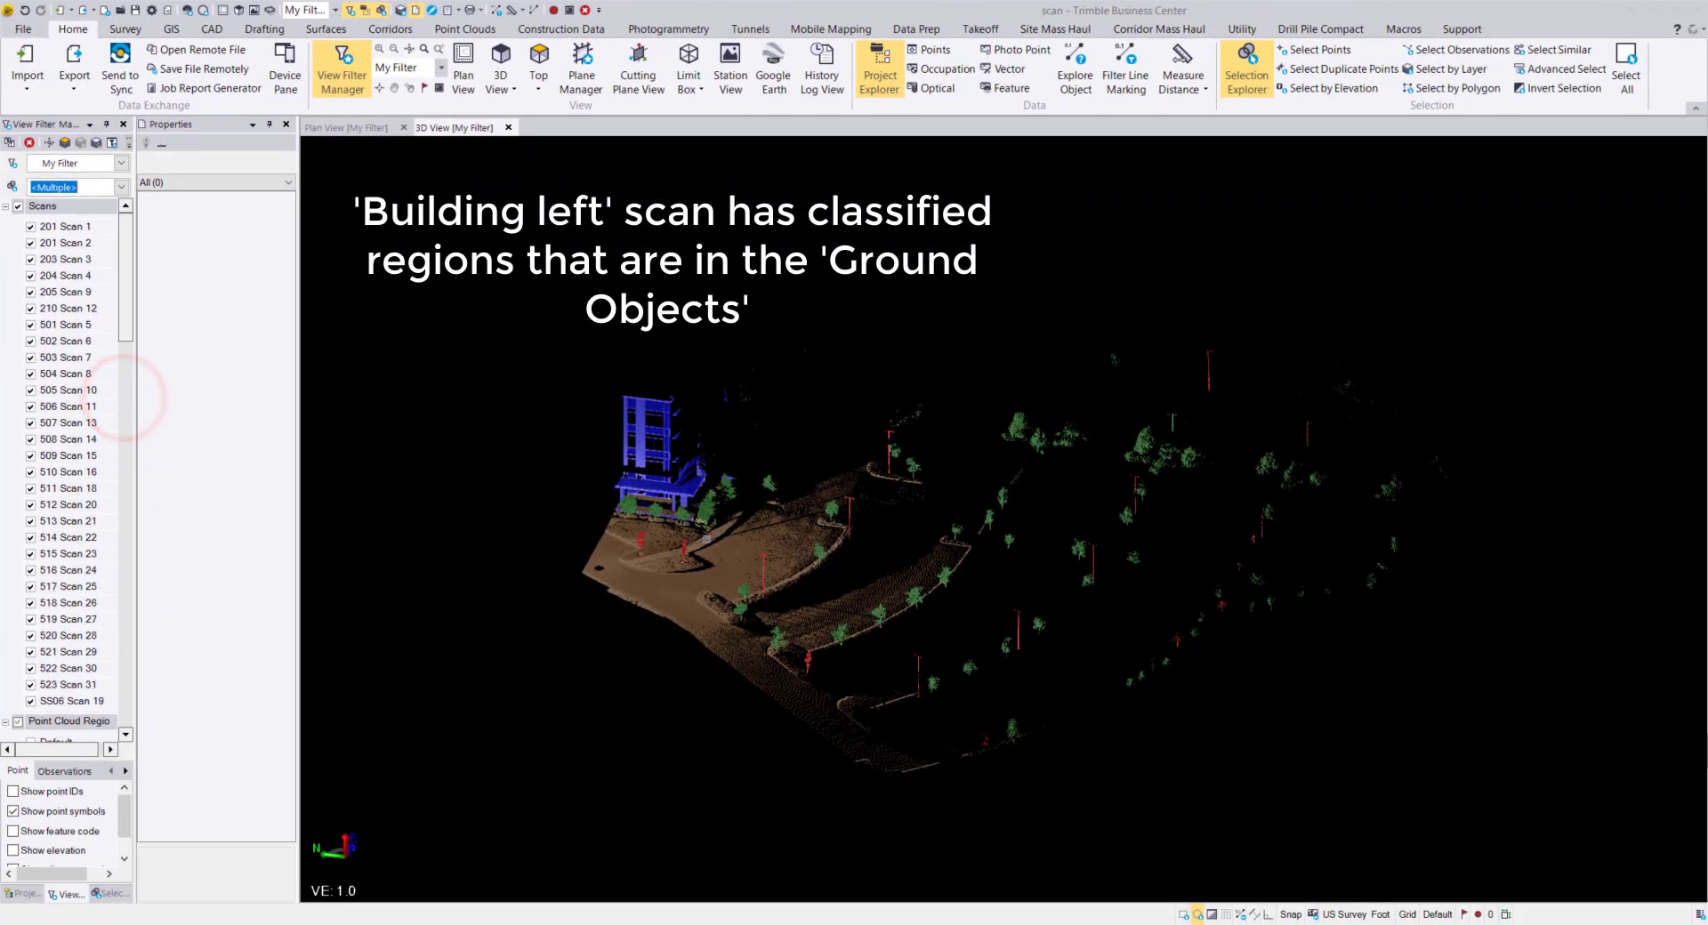
drag(703, 543, 932, 541)
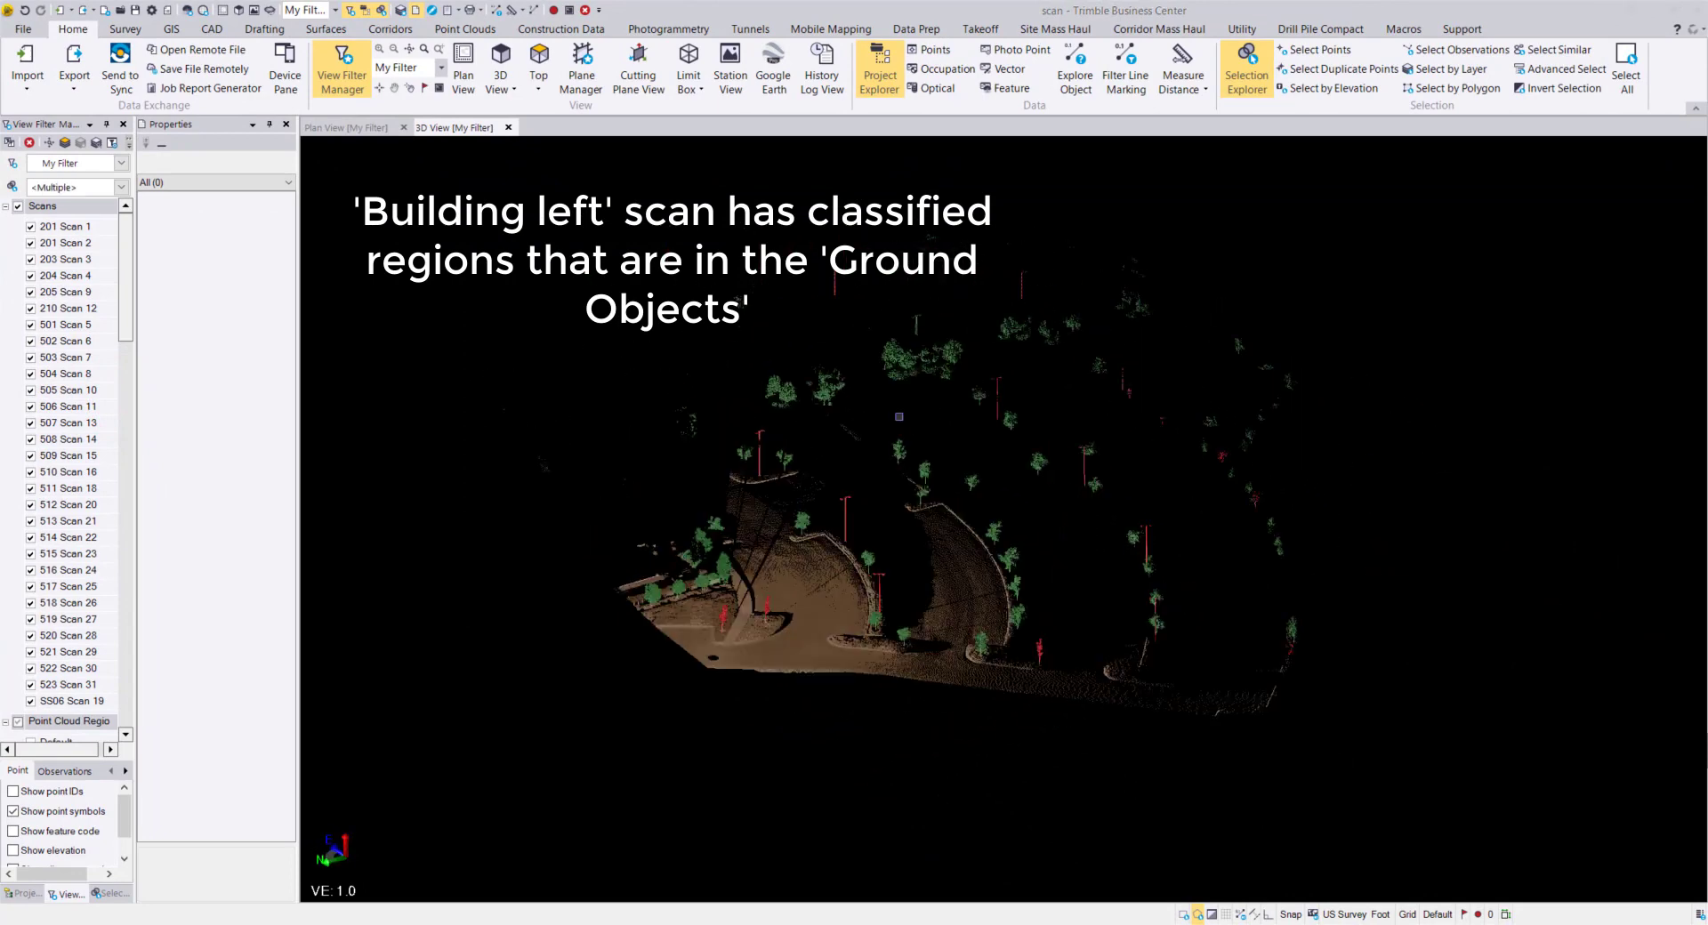
click(121, 186)
Filter by the BT set alone with Hide all members, hiding BT and showing everything else.
click(10, 239)
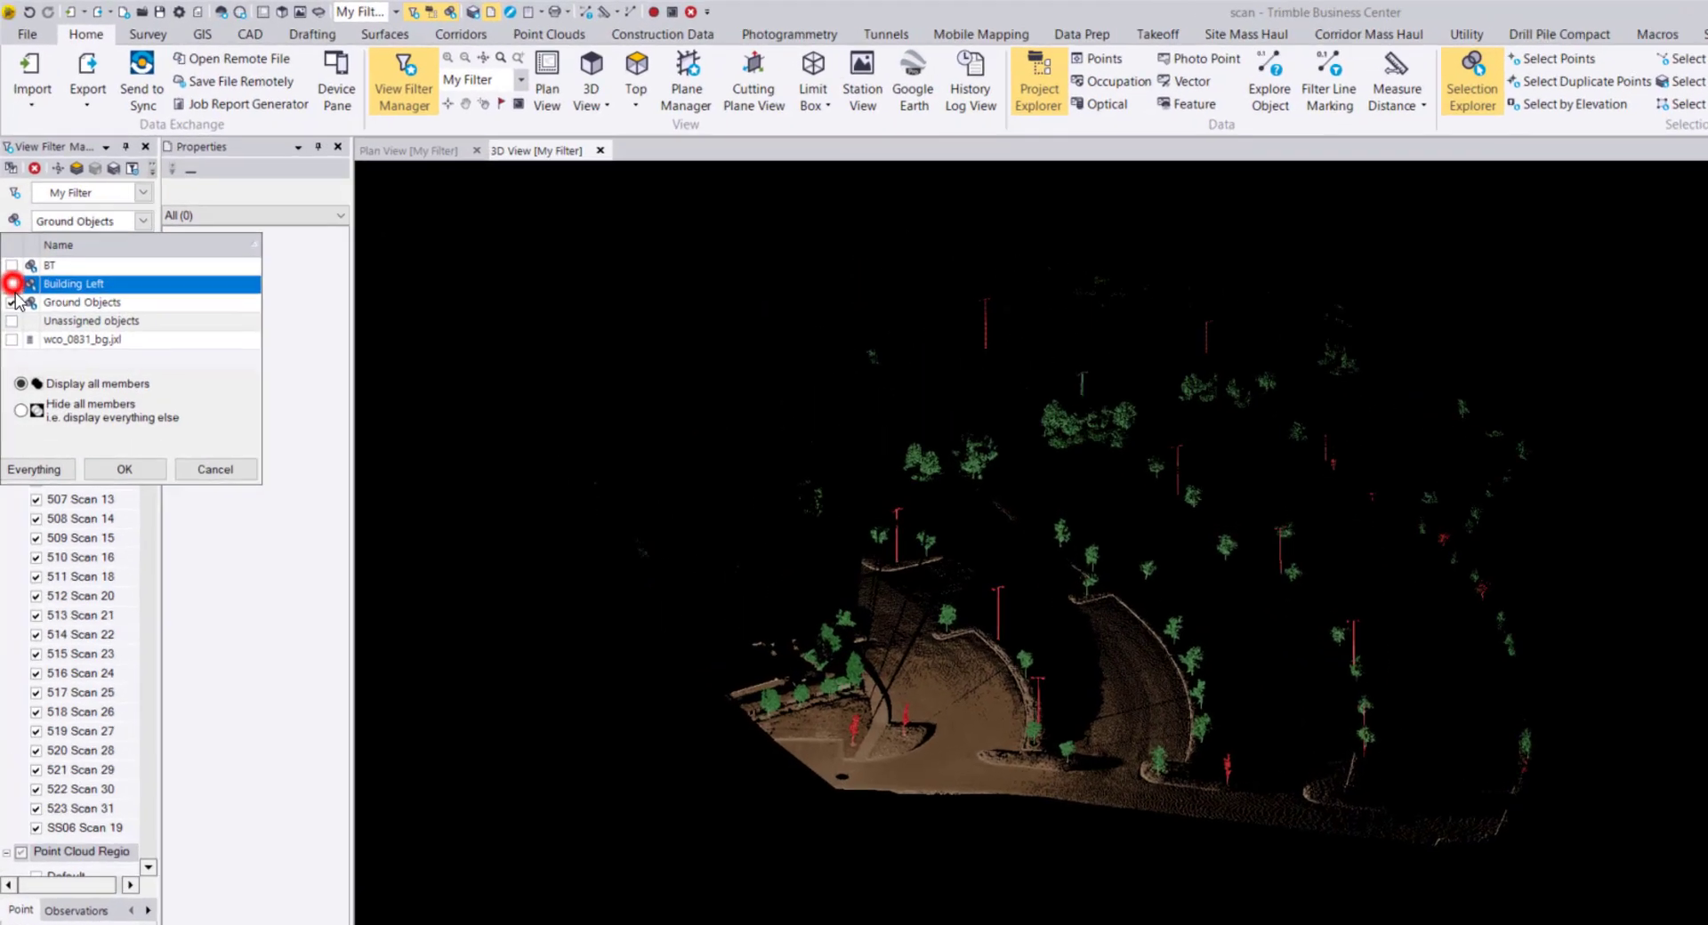
click(12, 302)
click(12, 266)
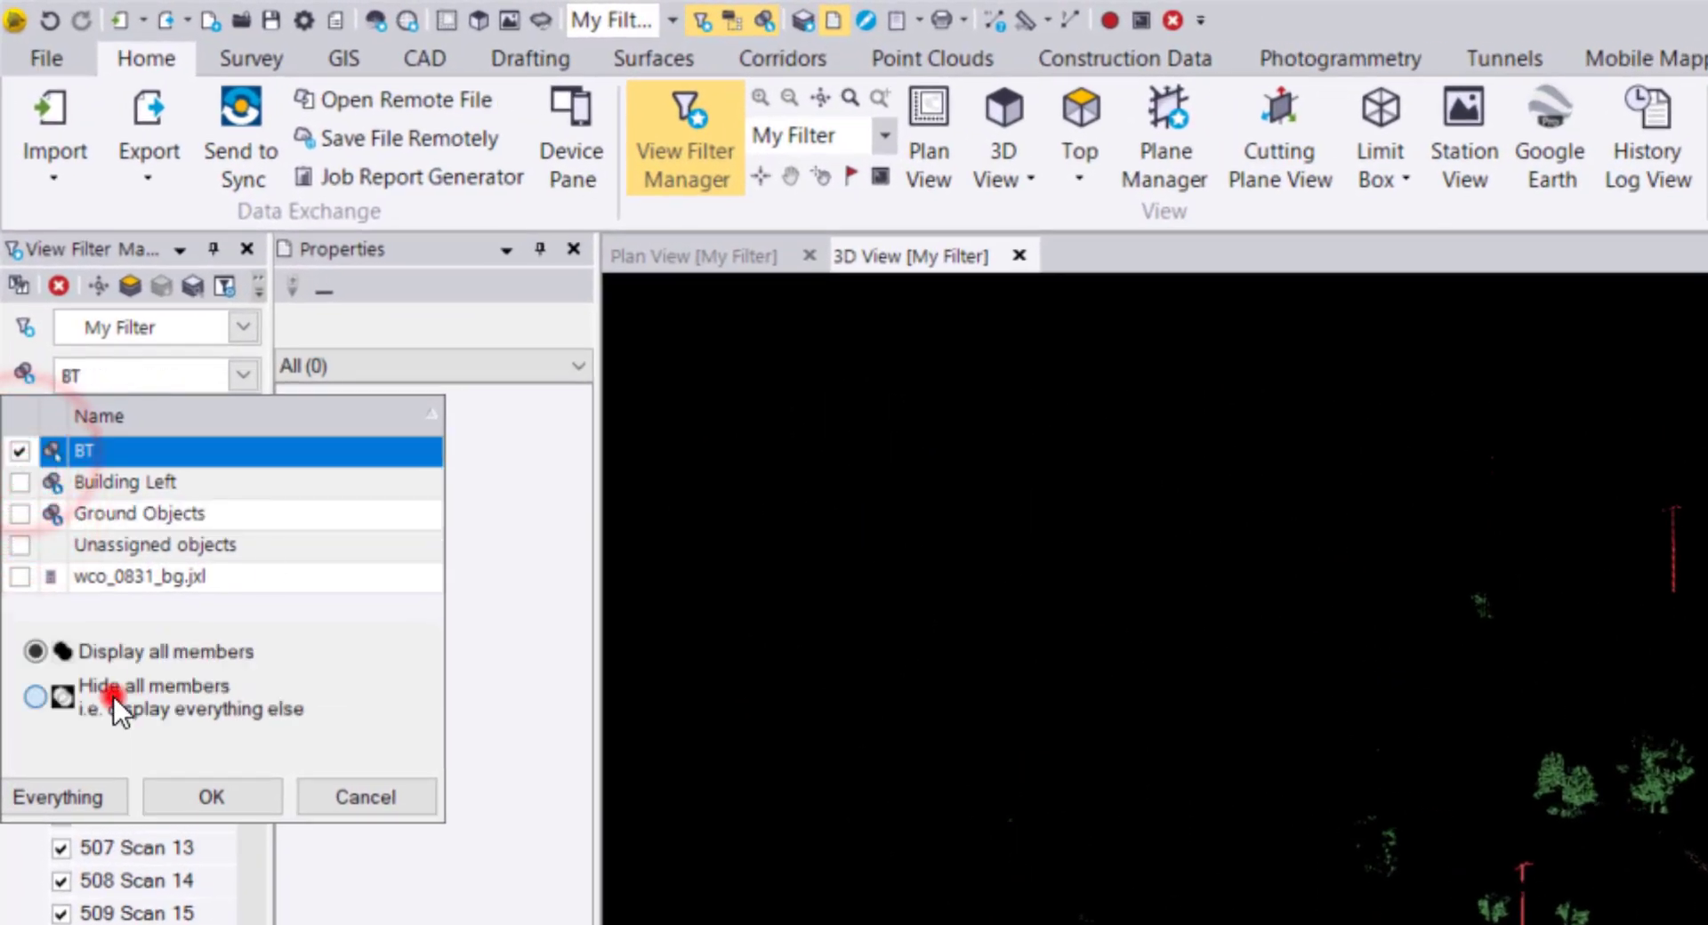
click(114, 696)
click(213, 799)
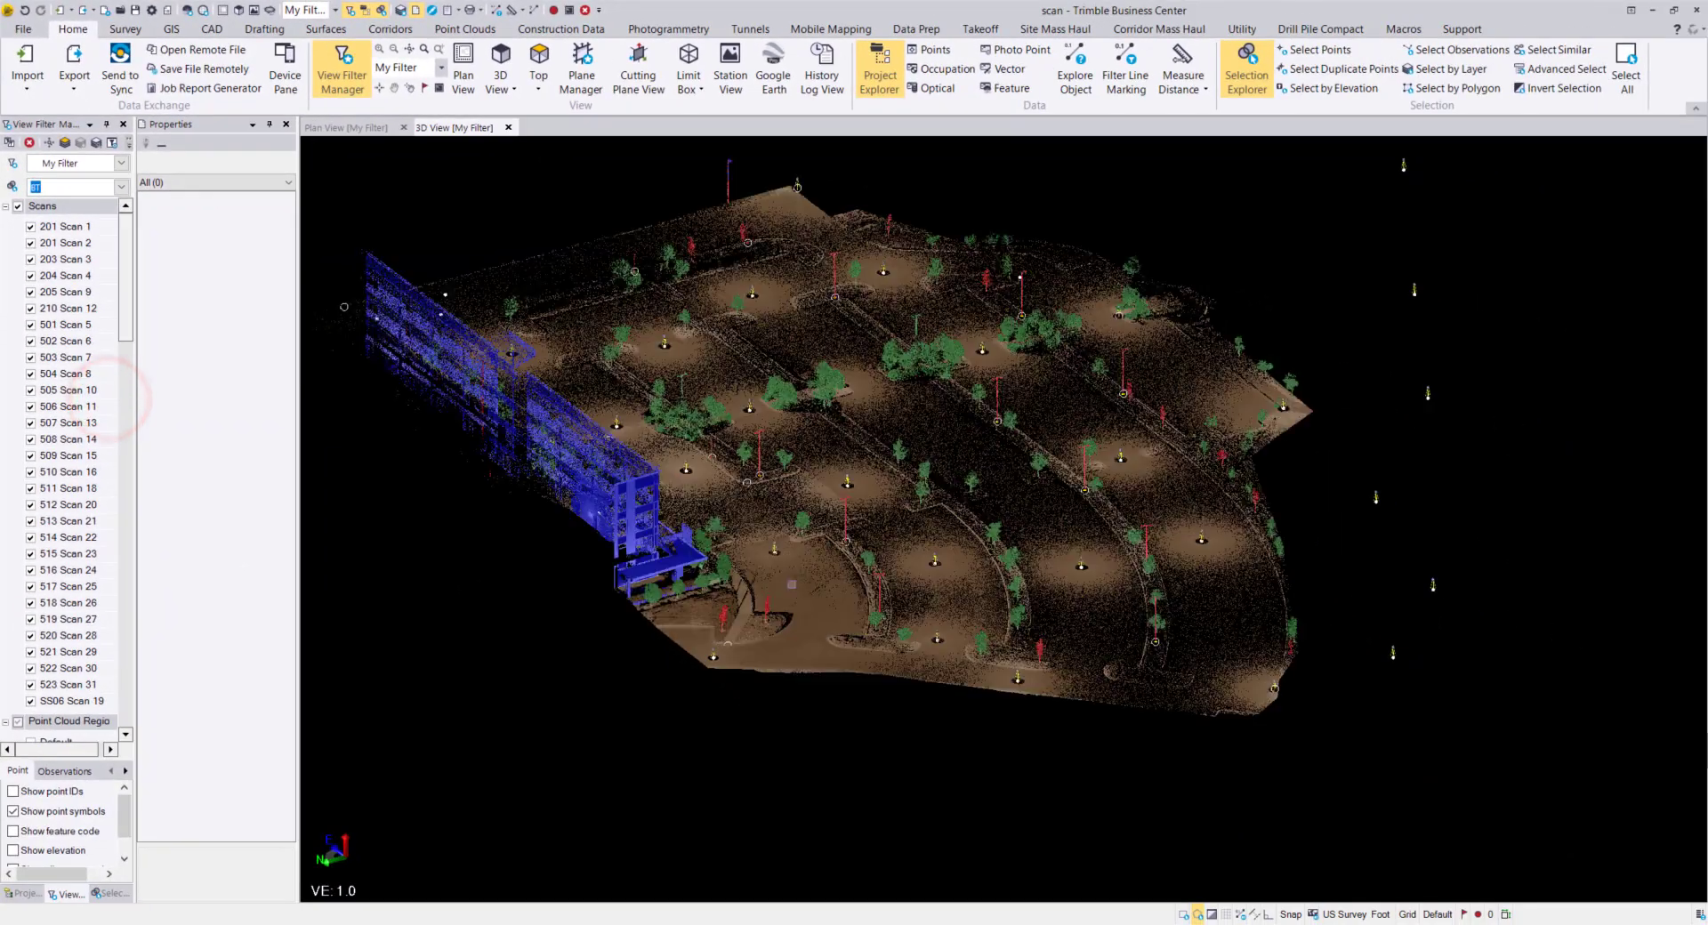
Switch My Filter back to Everything so the whole point cloud, building included, reappears.
middle_drag(792, 585, 687, 578)
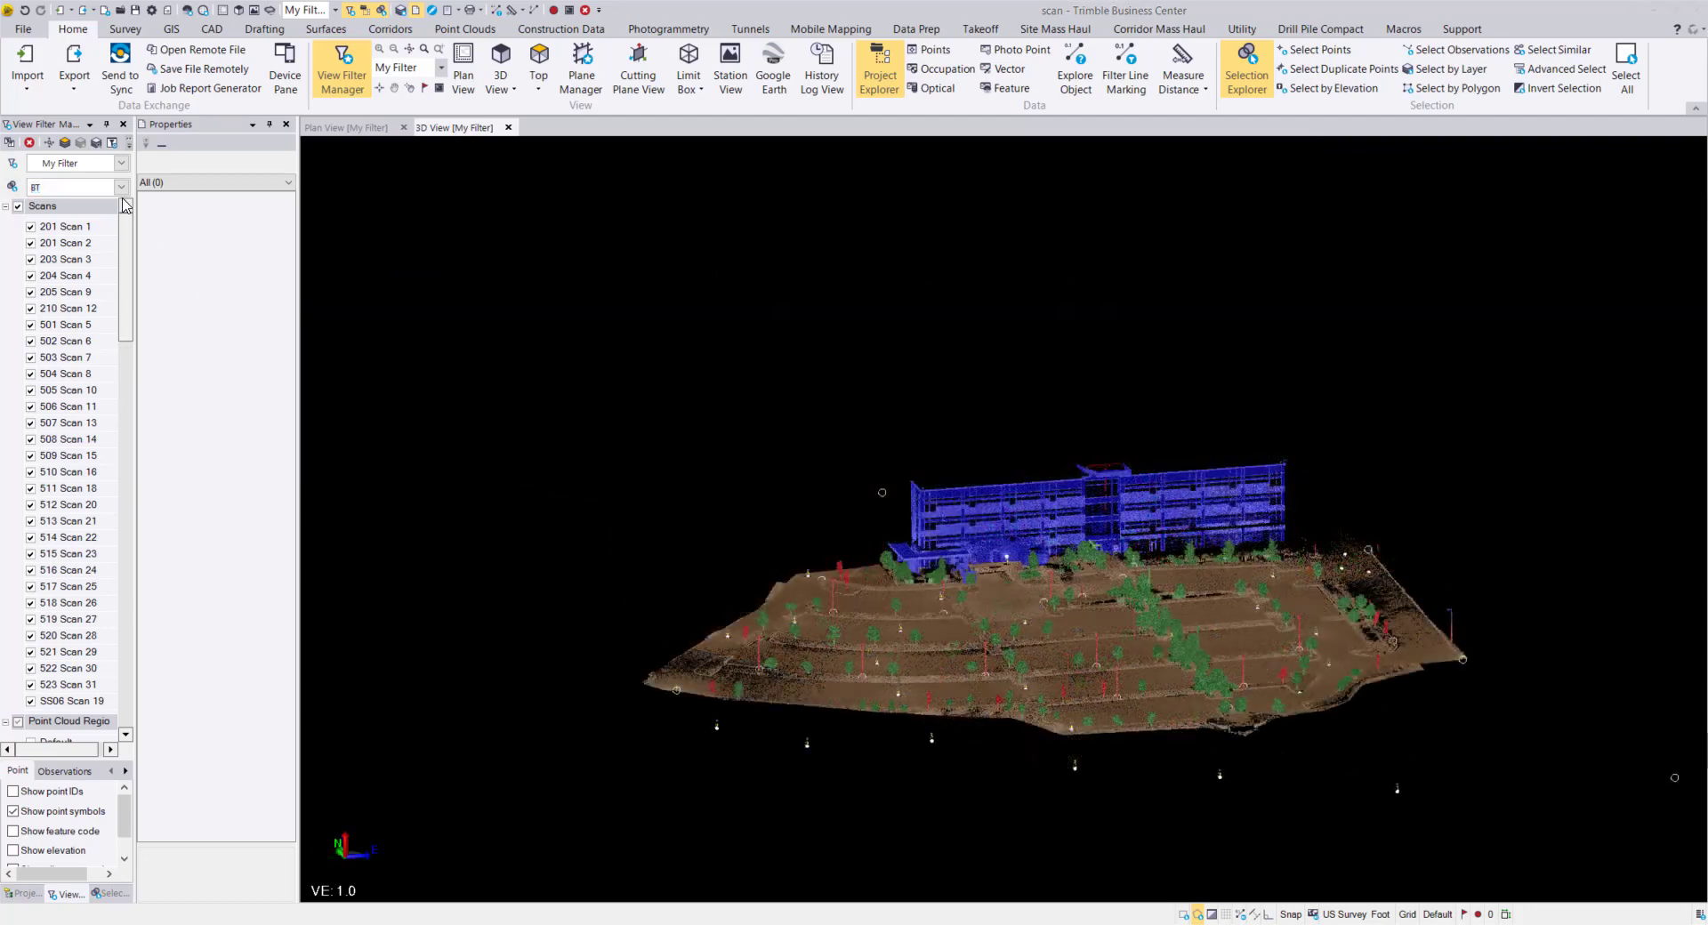
click(119, 188)
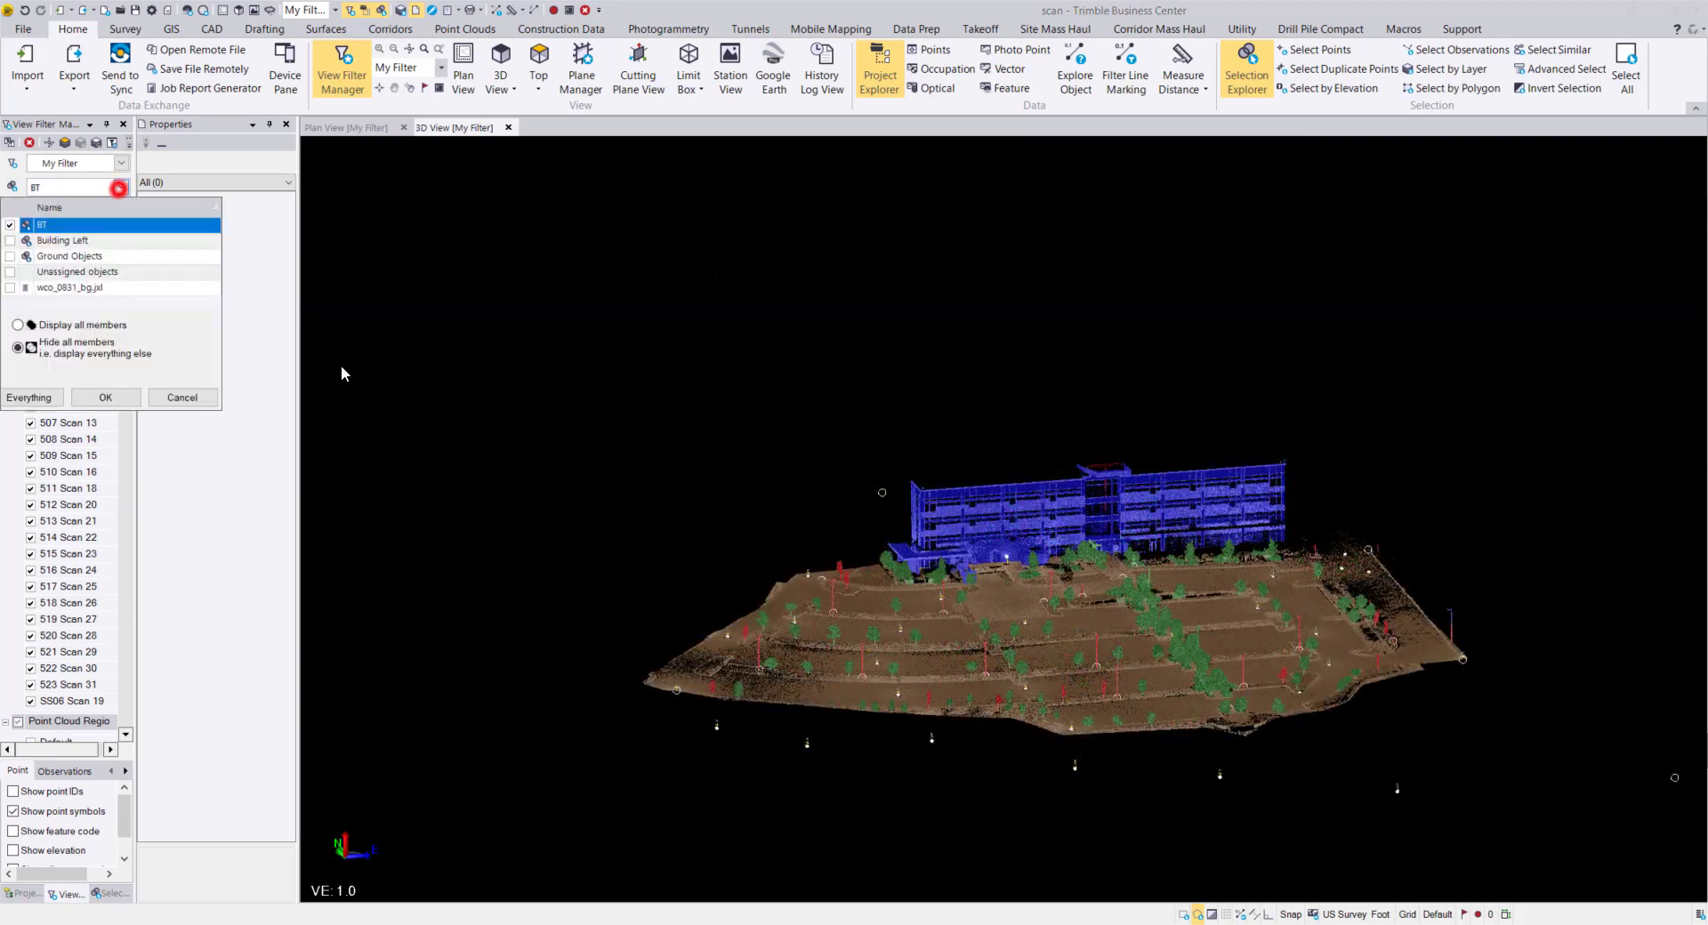
click(28, 397)
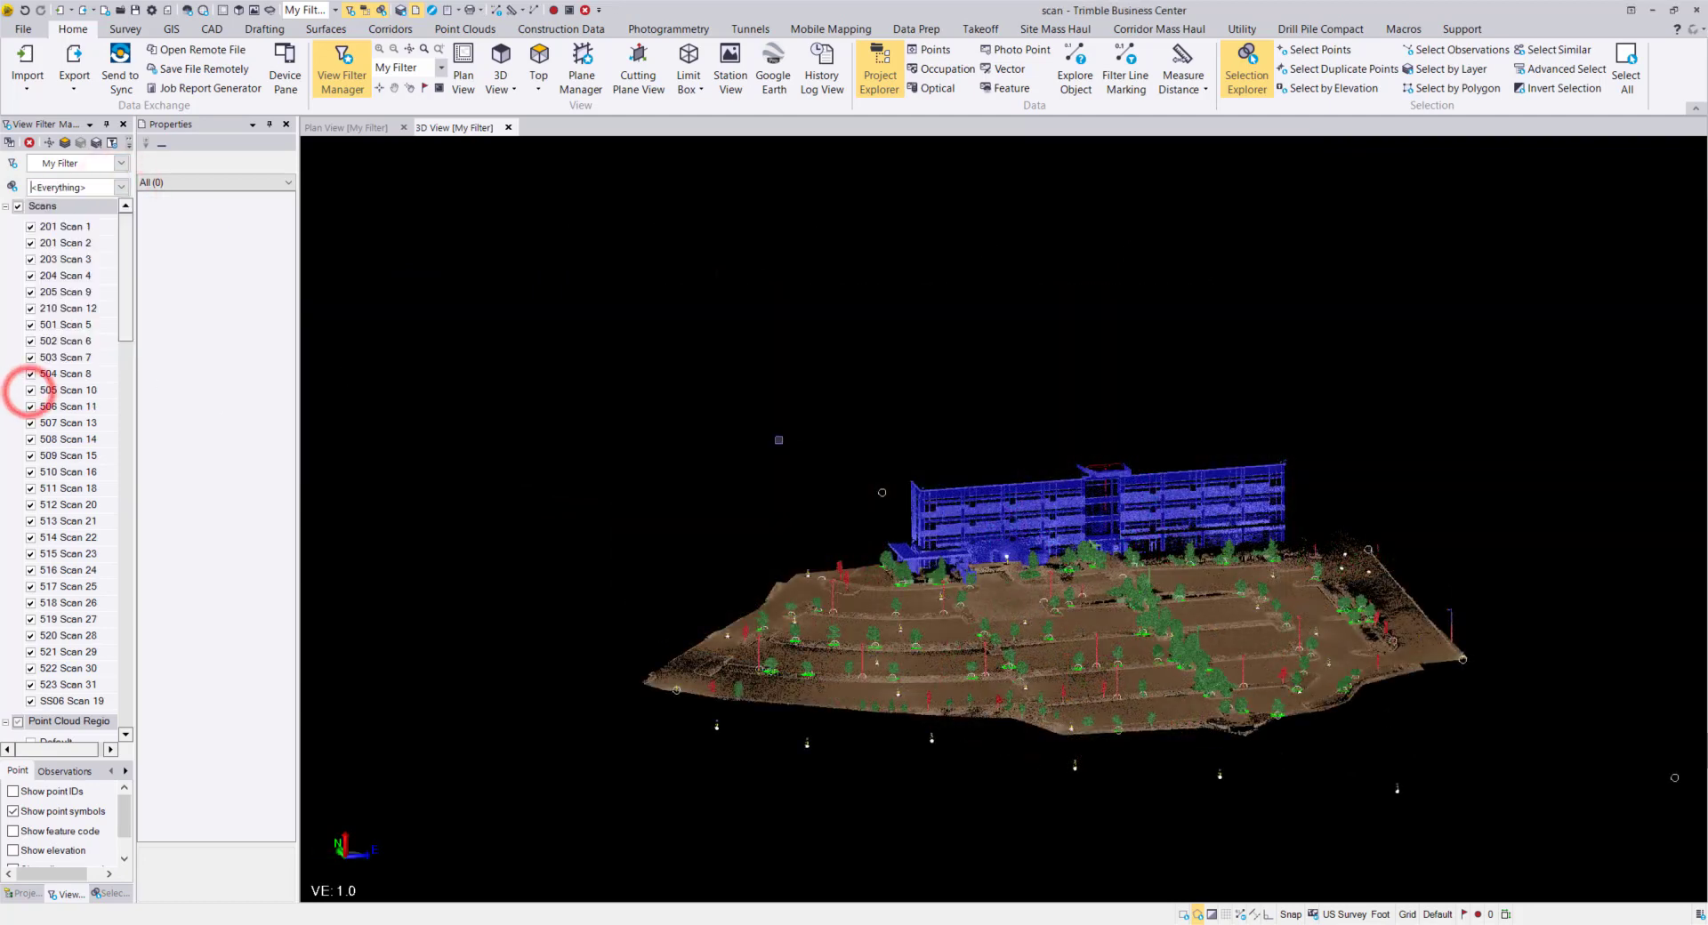